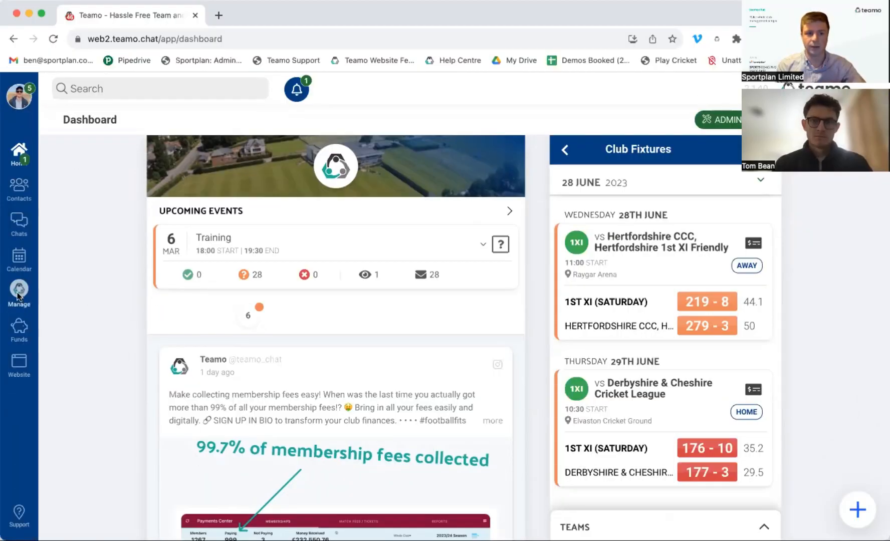
- Open the club's fixture import and start an import with PlayCricket - ECB as the source
click(18, 295)
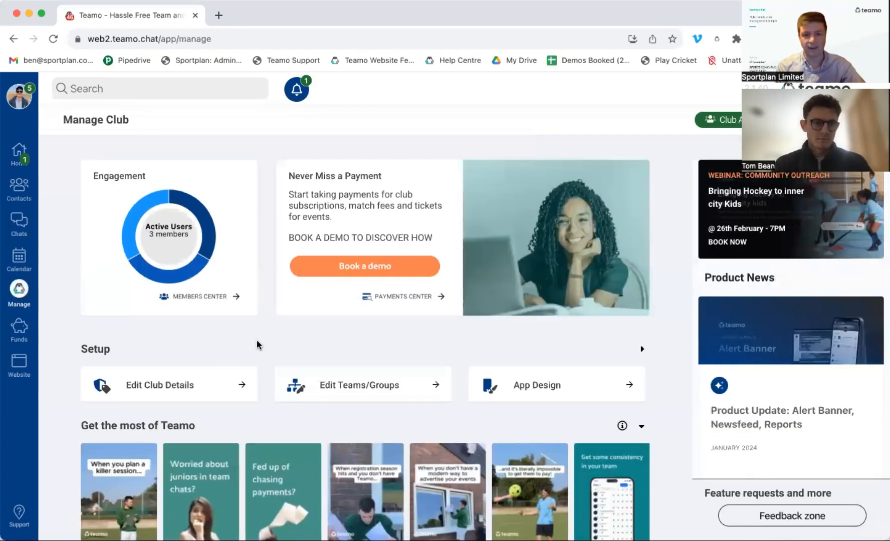
scroll(258, 345, down, 3)
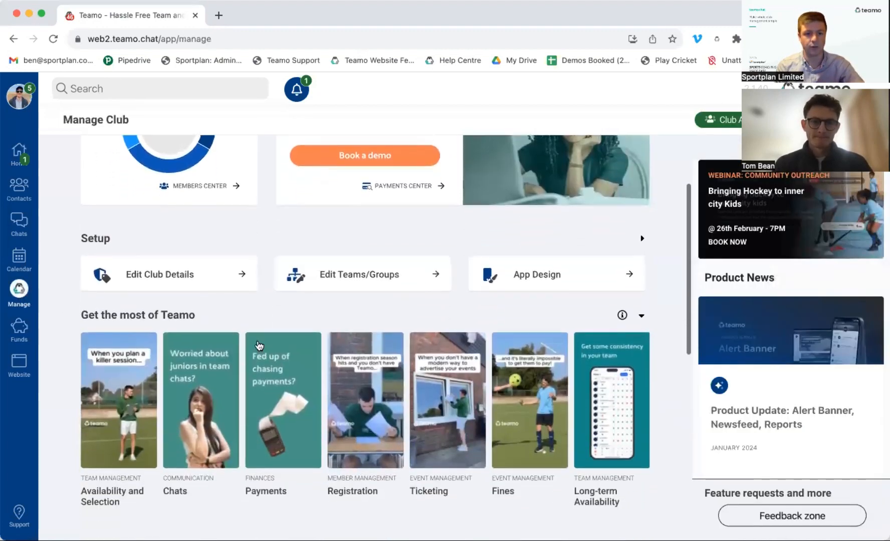
scroll(259, 345, down, 8)
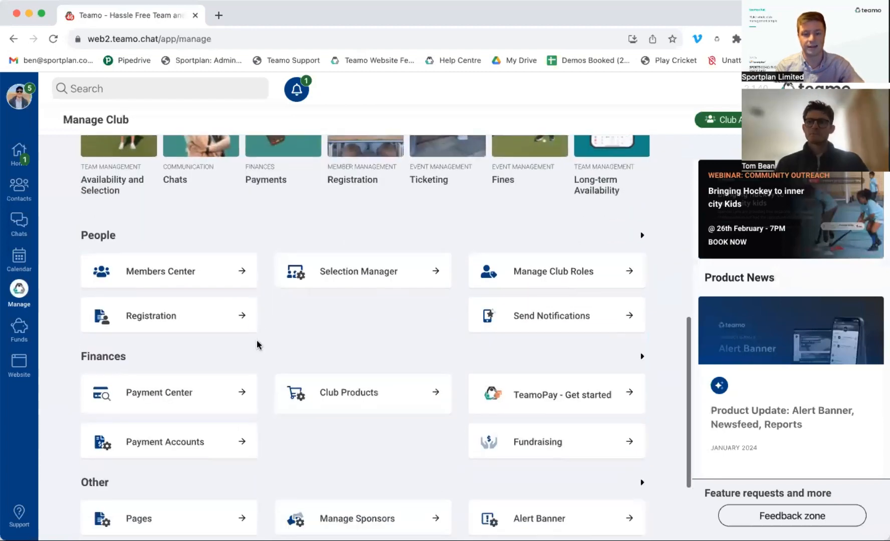
scroll(258, 344, down, 3)
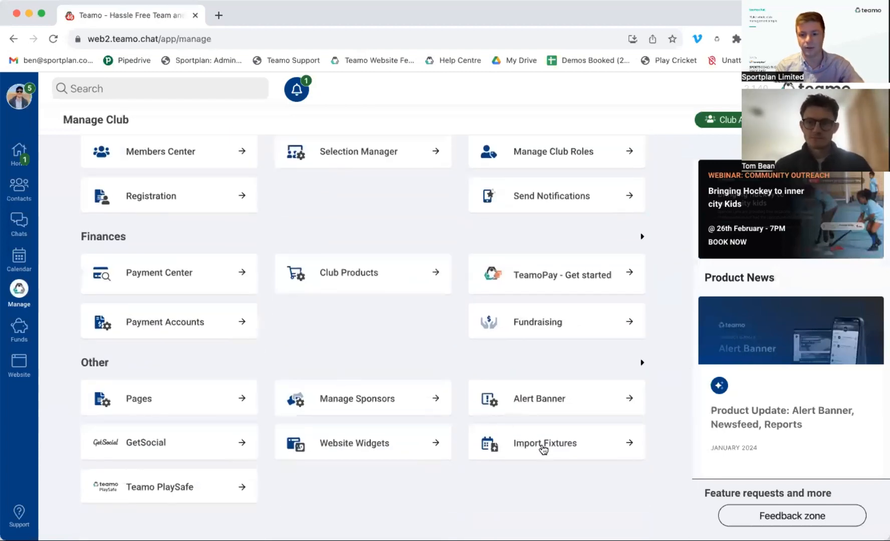
click(534, 444)
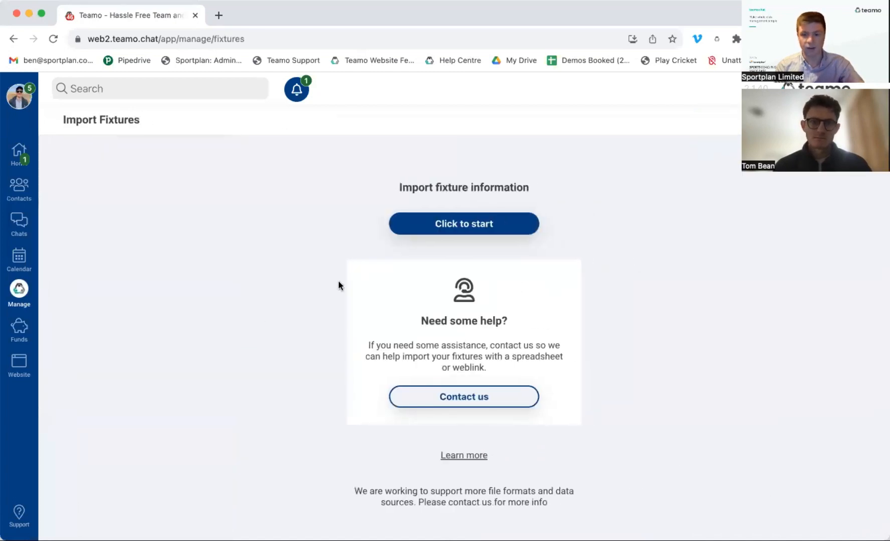
click(454, 228)
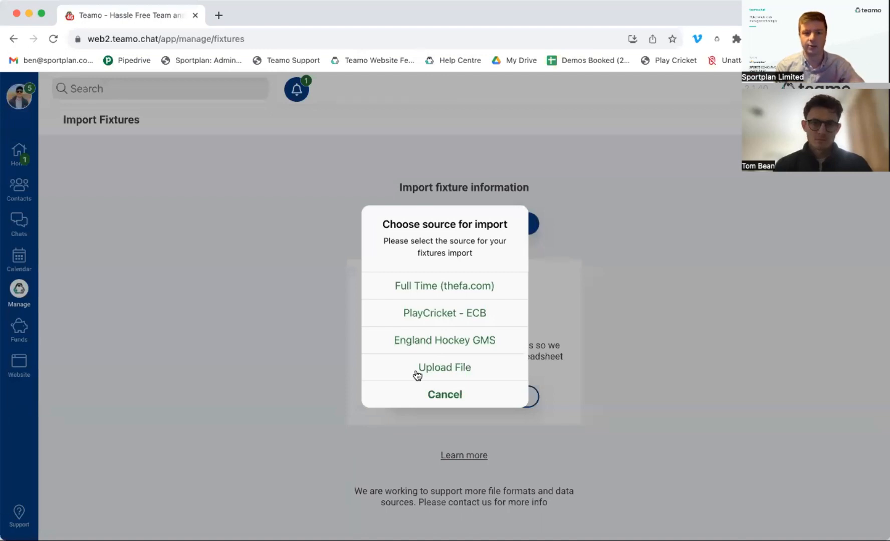
click(430, 316)
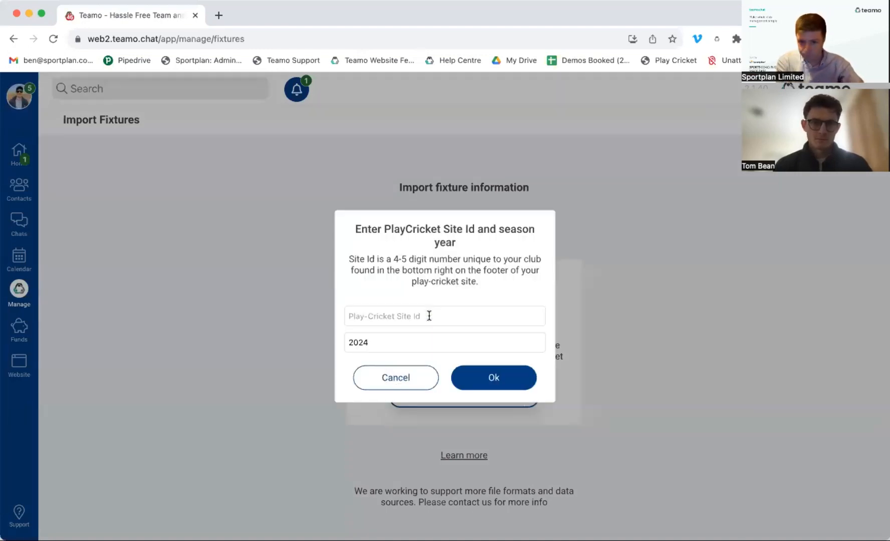
- Set the season year to 2023 and the Play-Cricket Site Id to 123, and submit them
click(366, 343)
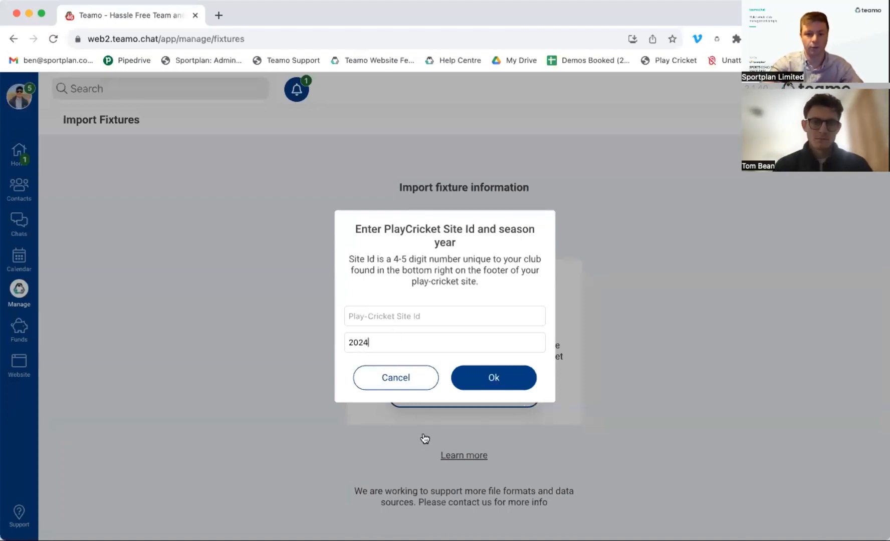
key(BackSpace)
text(3)
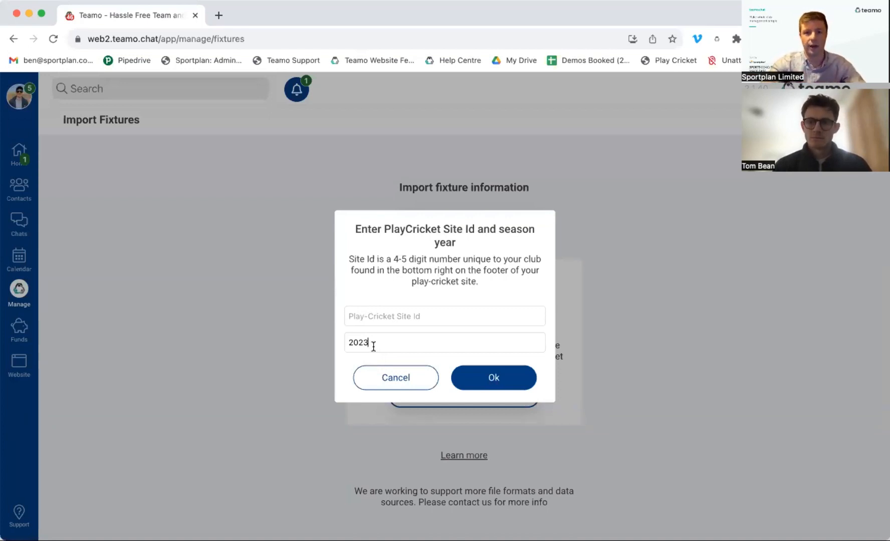
click(354, 316)
text(1)
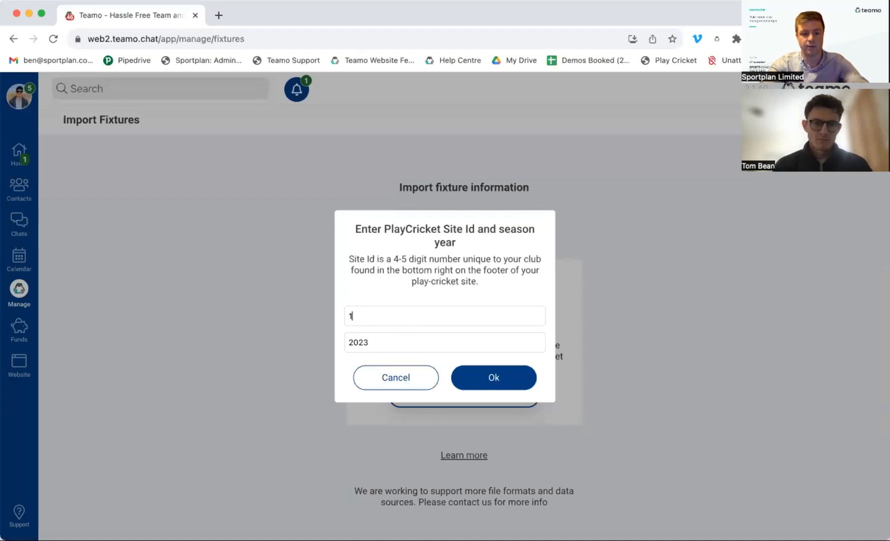
text(23)
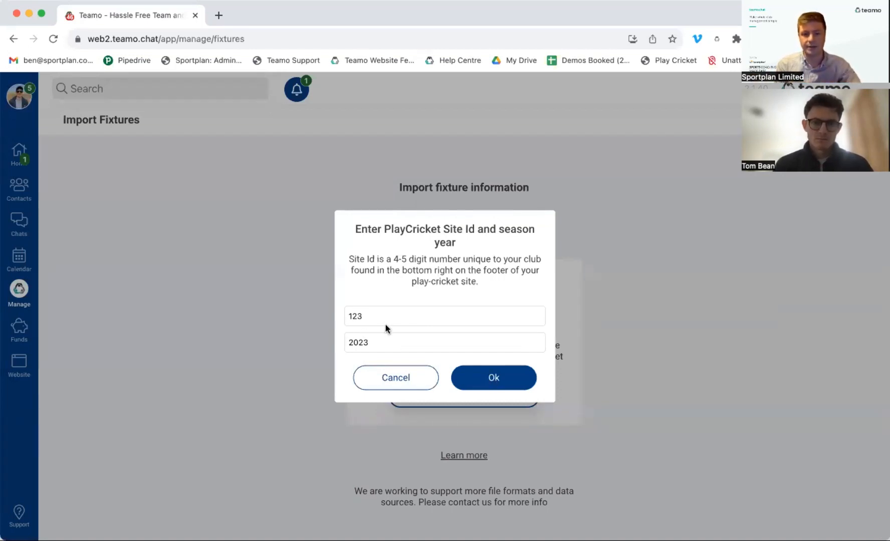
click(484, 387)
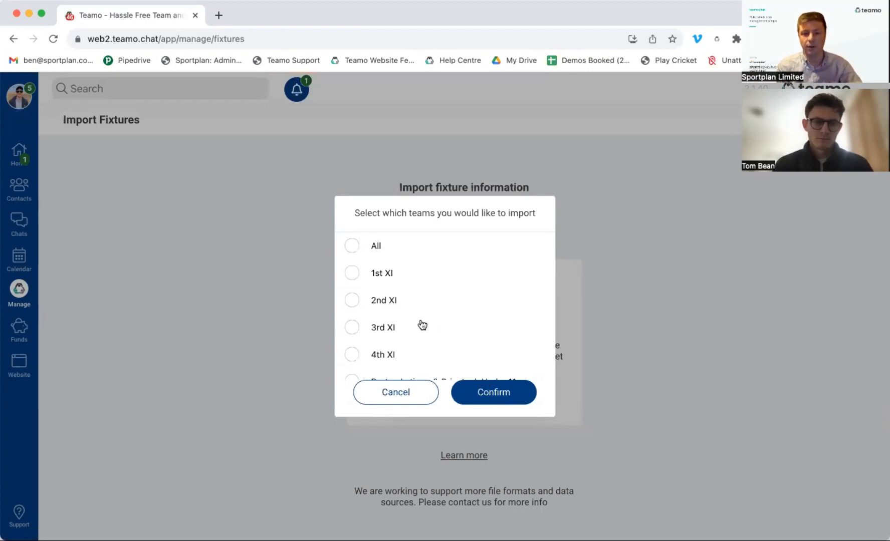
- Choose the 1st XI and 2nd XI teams for import, without filtering out 2023 events already on Teamo
scroll(420, 324, down, 3)
scroll(422, 325, down, 5)
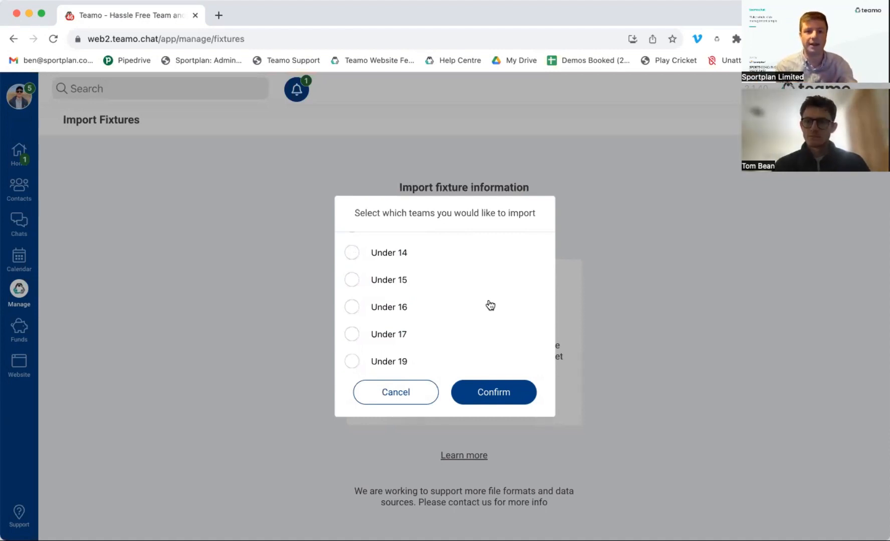
scroll(490, 305, up, 1)
scroll(489, 304, up, 10)
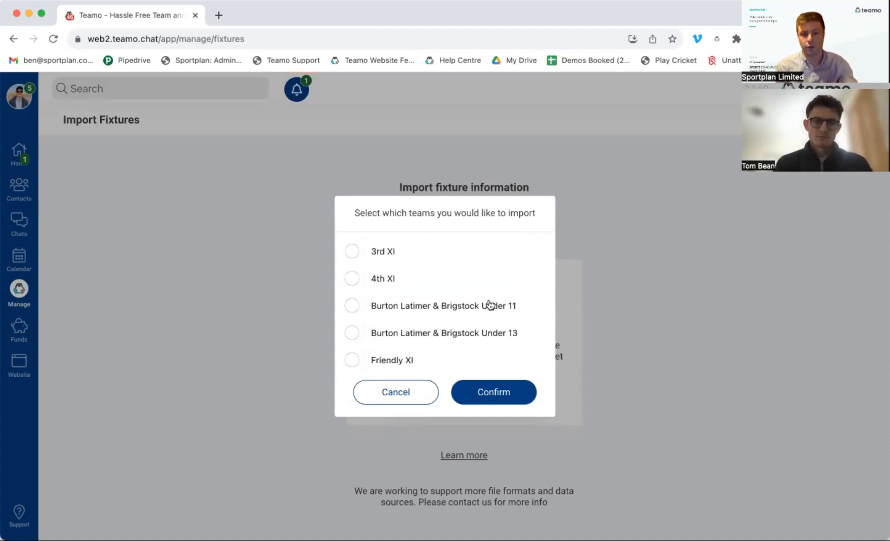
click(350, 274)
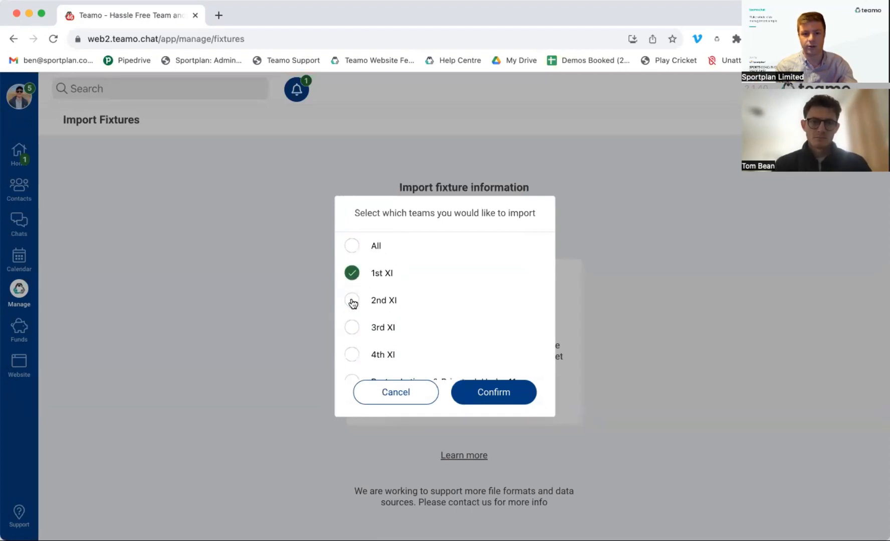
click(352, 301)
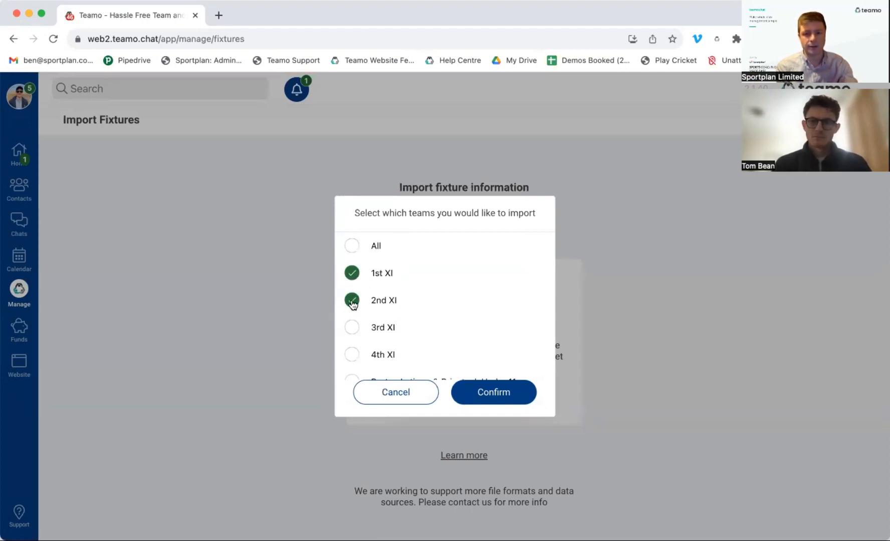
click(493, 393)
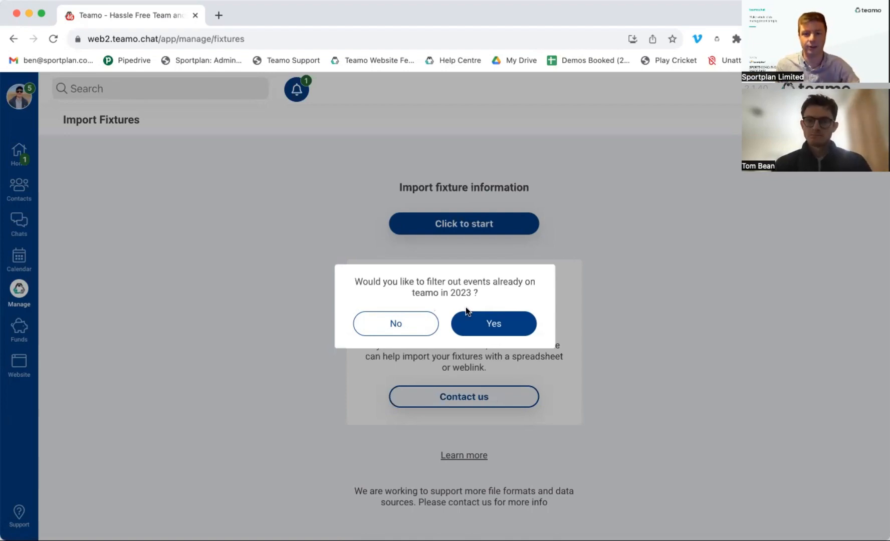
click(410, 326)
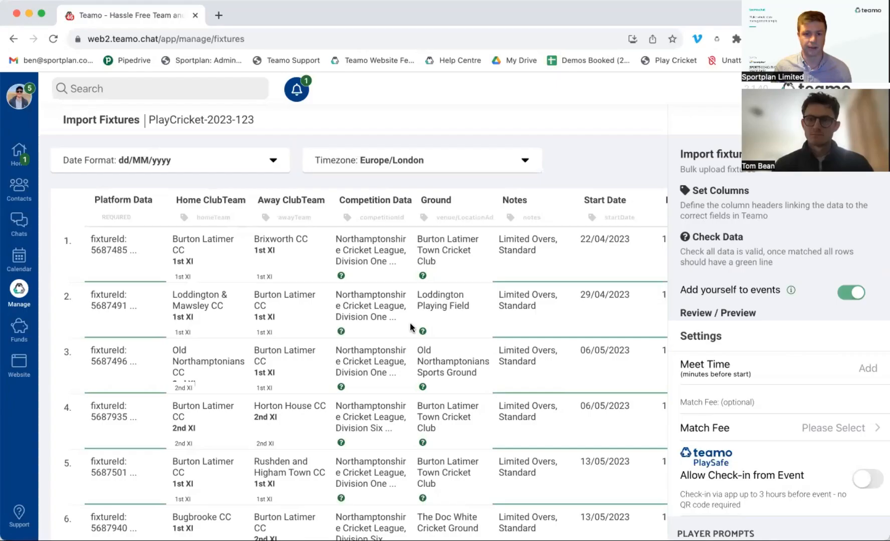
- Review the fixture rows and all their columns through to the match times
scroll(411, 322, down, 10)
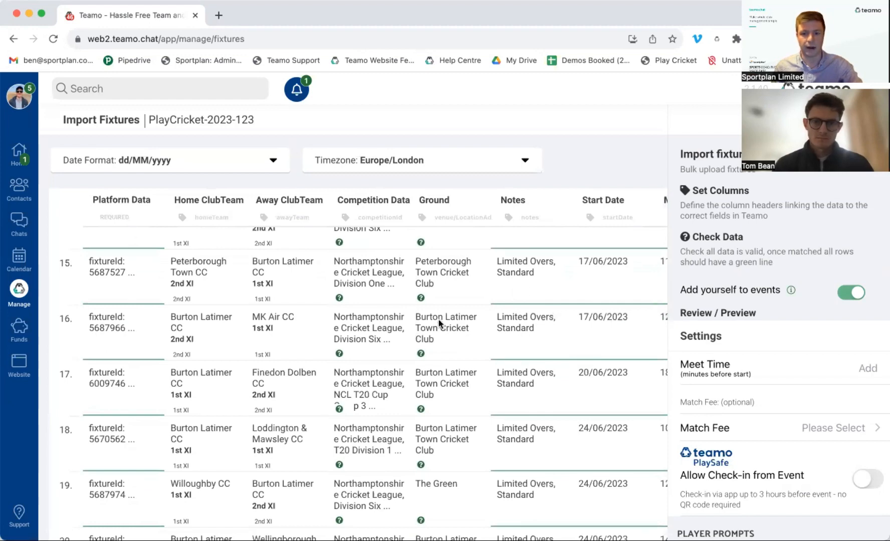
scroll(417, 323, up, 6)
scroll(420, 326, up, 8)
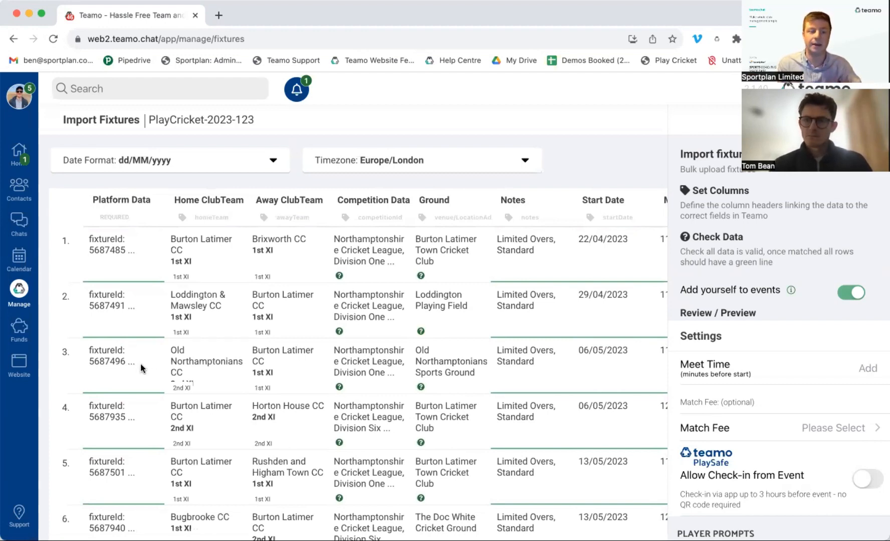
scroll(541, 338, right, 5)
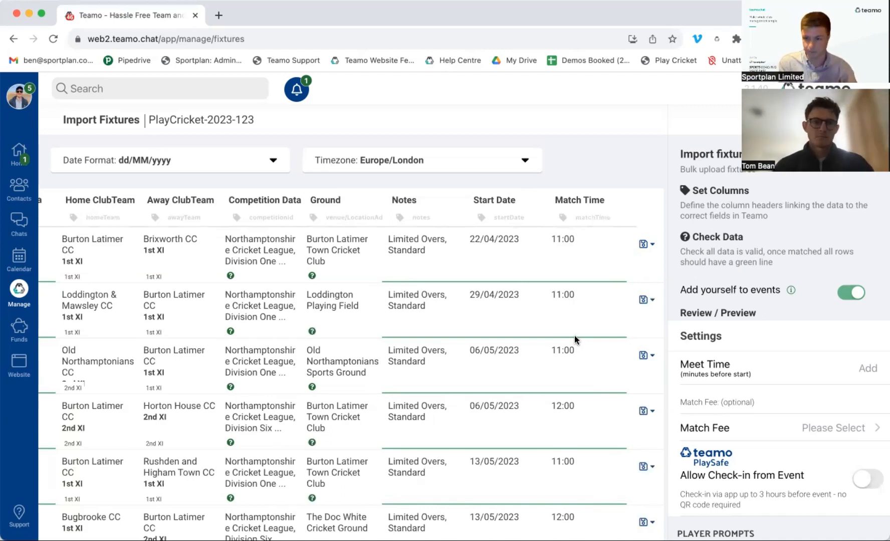
scroll(297, 348, left, 1)
scroll(296, 348, left, 5)
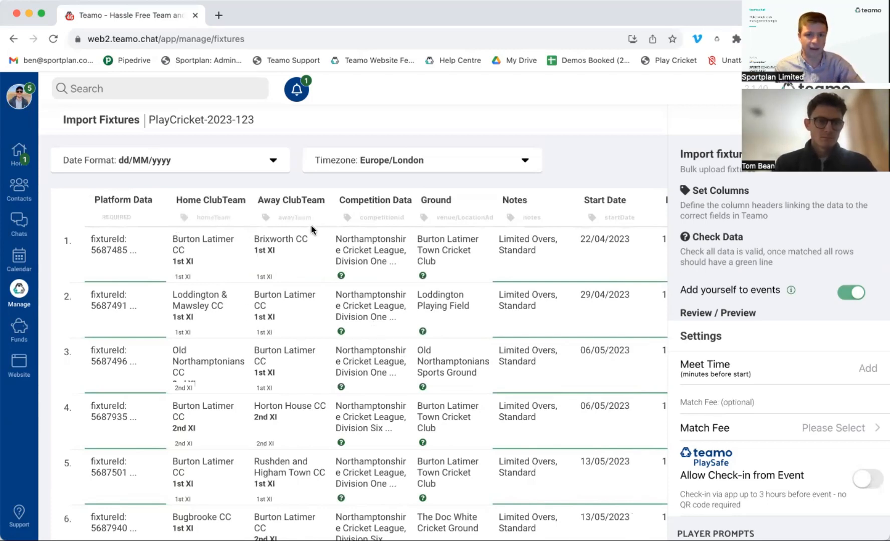
- Set Burton Latimer CC as the matching club in the Home ClubTeam column info
click(200, 217)
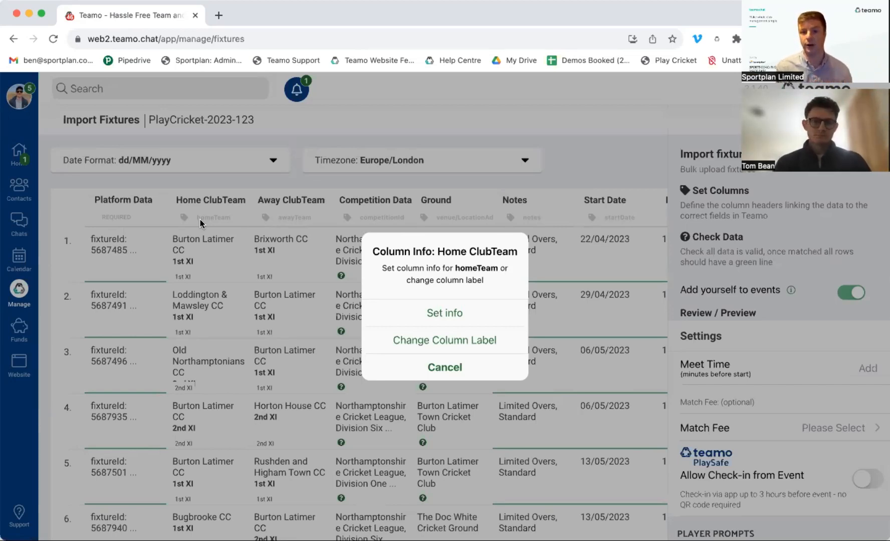
click(446, 315)
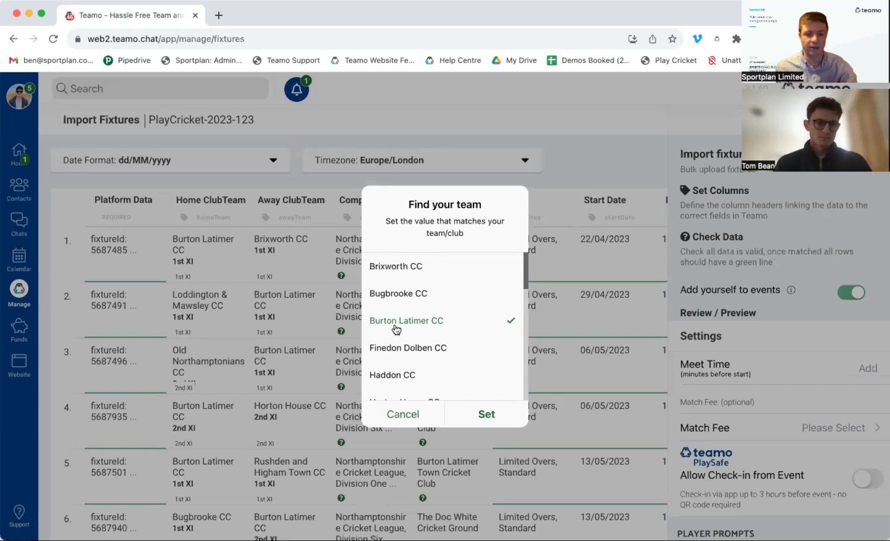
click(486, 415)
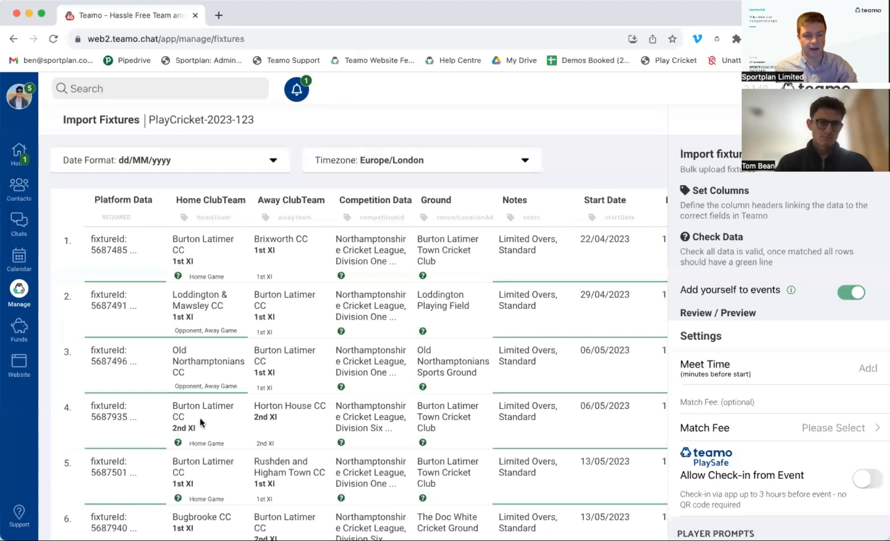
- Set Burton Latimer CC as the matching club for the Away ClubTeam column
scroll(199, 421, down, 1)
scroll(193, 256, up, 1)
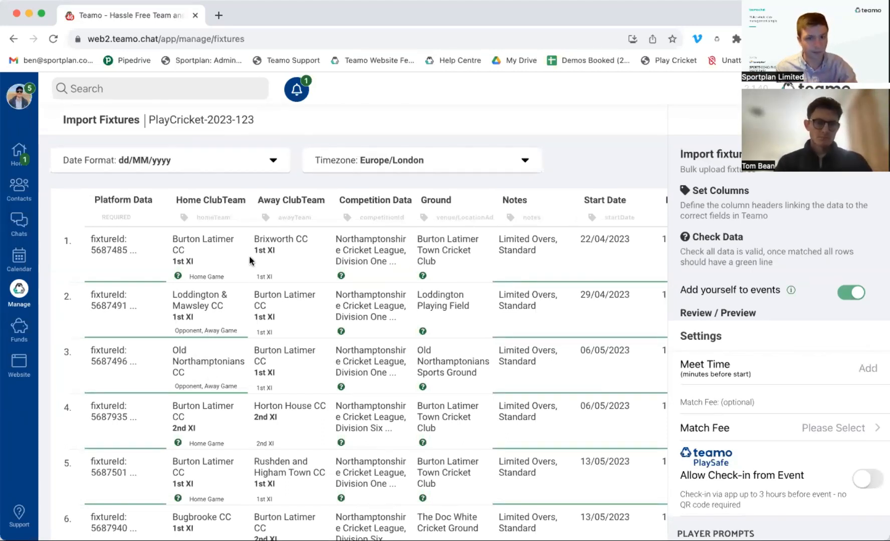
click(266, 223)
click(405, 321)
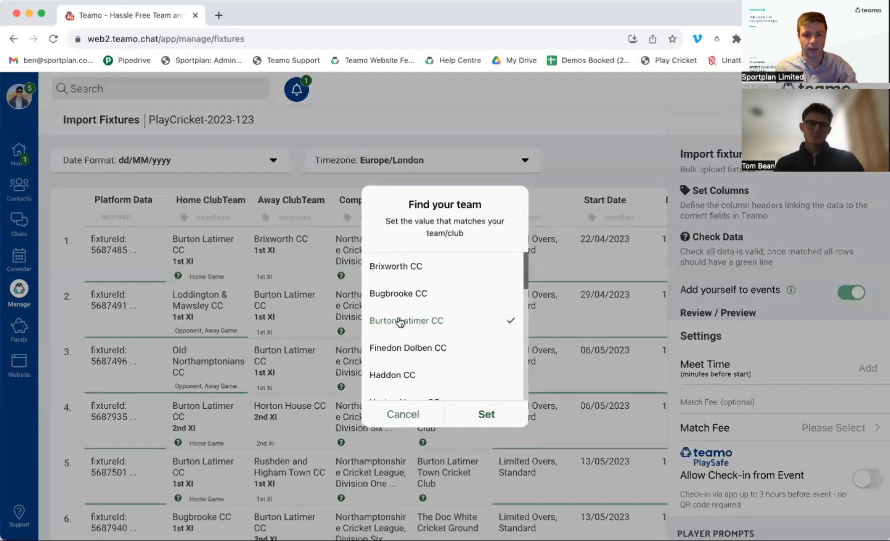
click(481, 415)
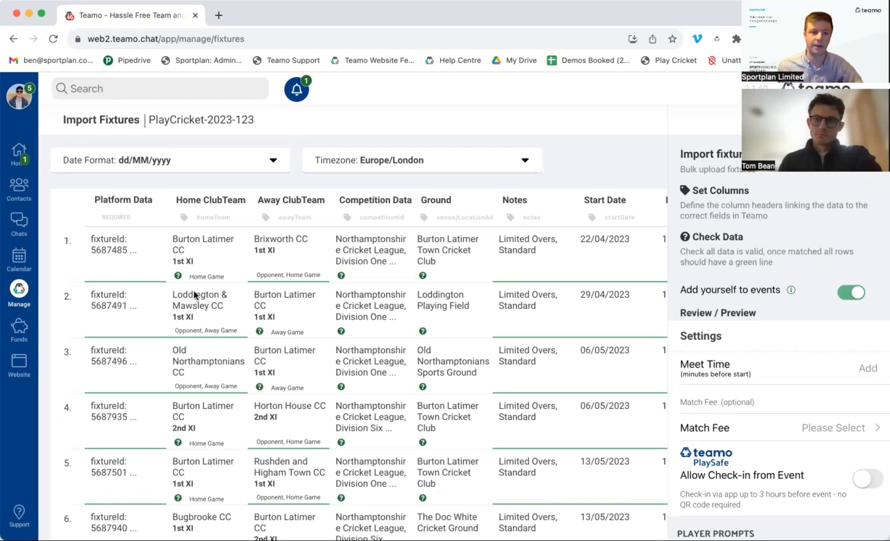
- Match Burton Latimer's home 1st XI to 1st XI (Saturday) and its home 2nd XI to 2nd XI (Saturday)
click(179, 277)
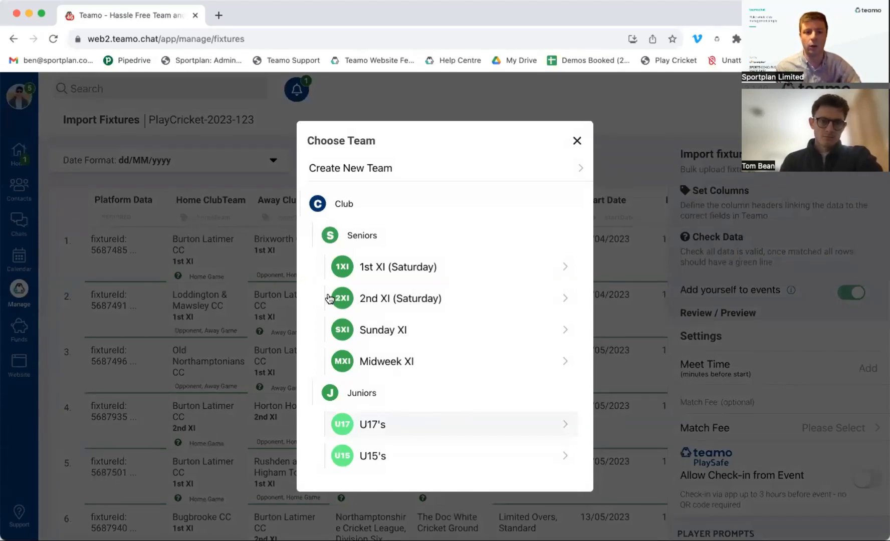
click(418, 271)
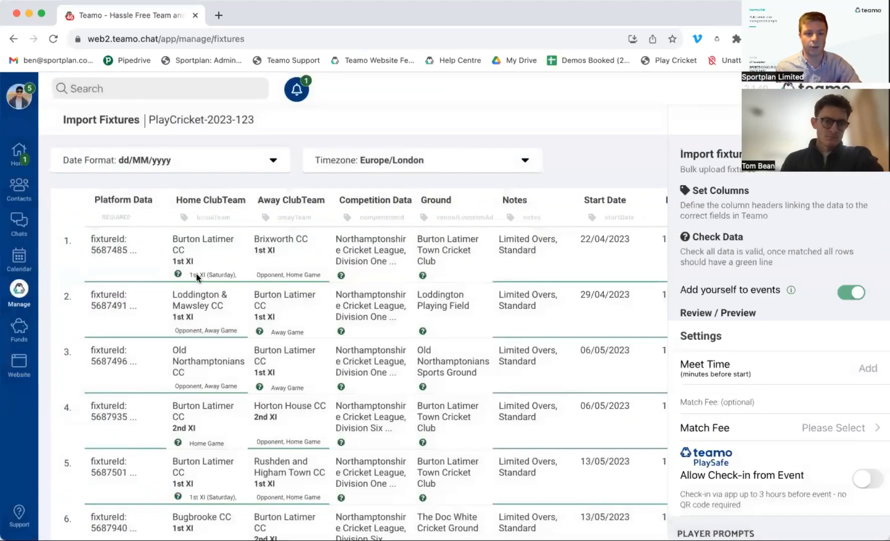
scroll(199, 340, down, 1)
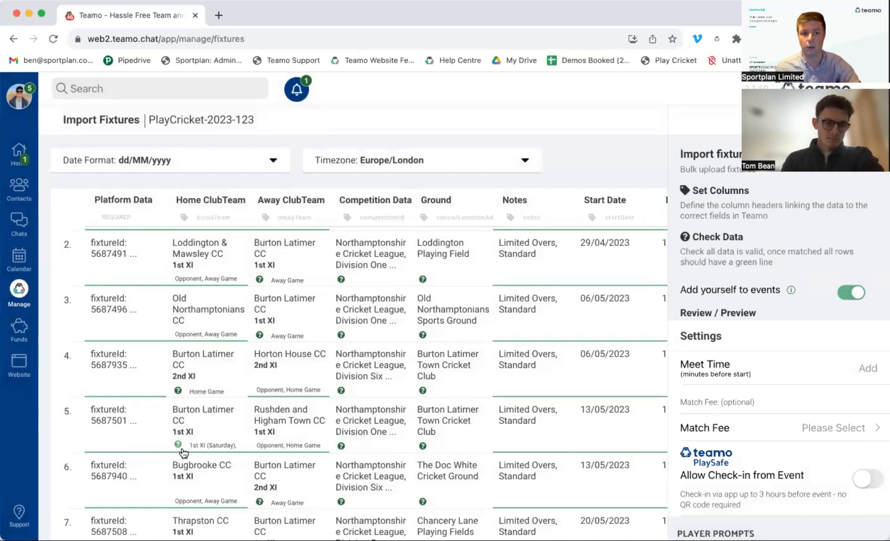
click(179, 392)
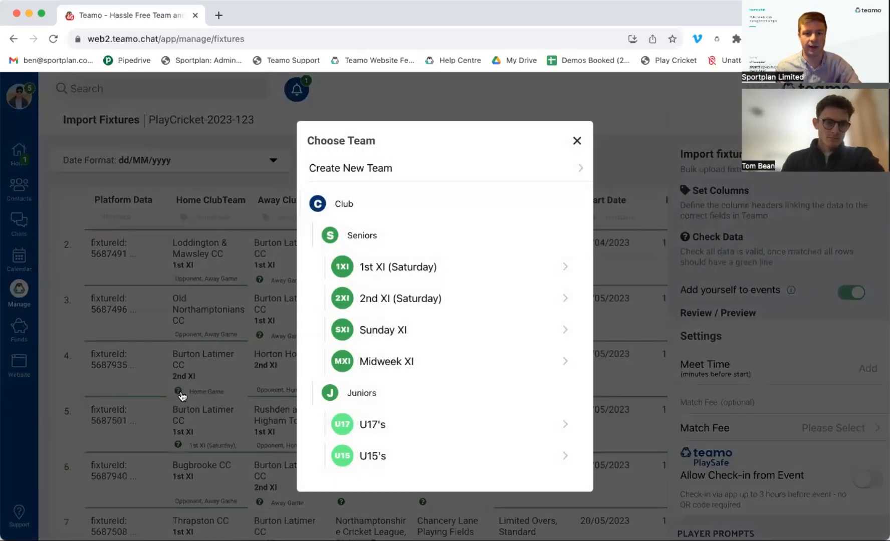
click(388, 299)
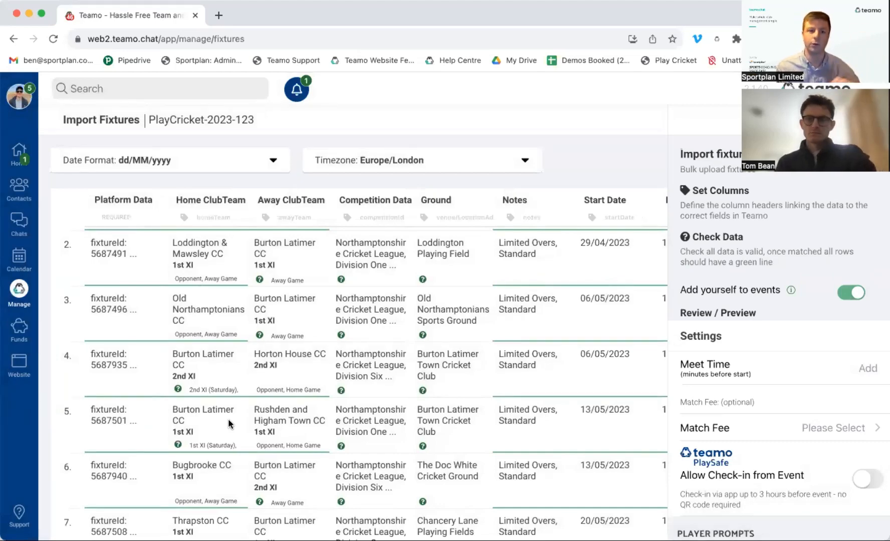
- Match Burton Latimer's away 1st XI to 1st XI (Saturday) and its away 2nd XI to 2nd XI (Saturday), and check the fixture rows
scroll(228, 424, up, 2)
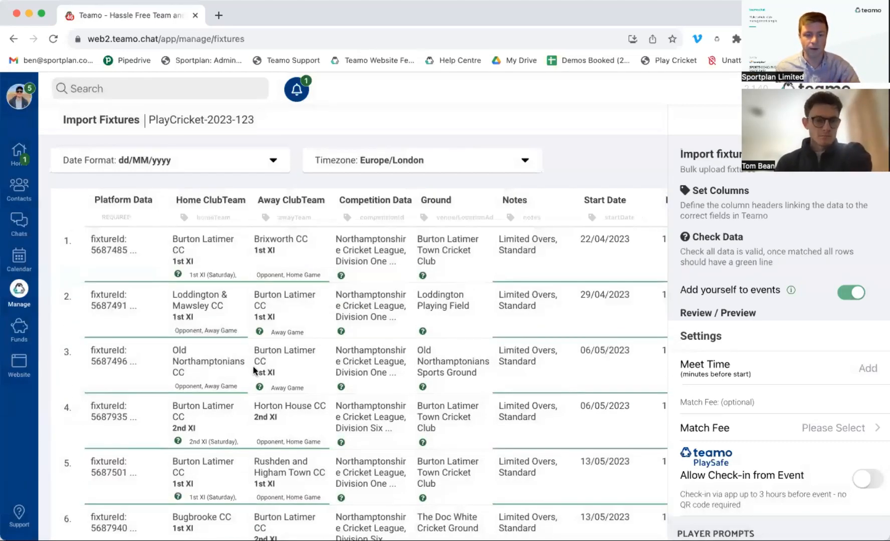
click(260, 331)
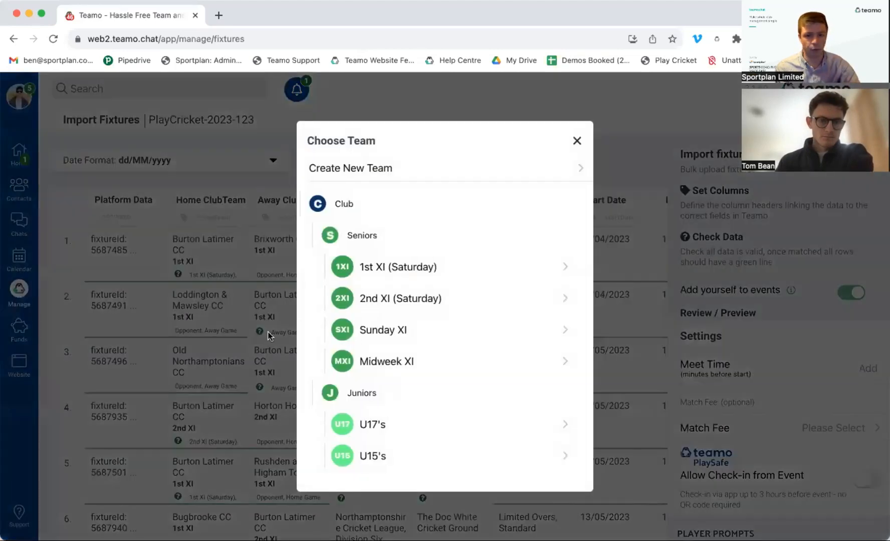
click(364, 277)
scroll(297, 425, down, 1)
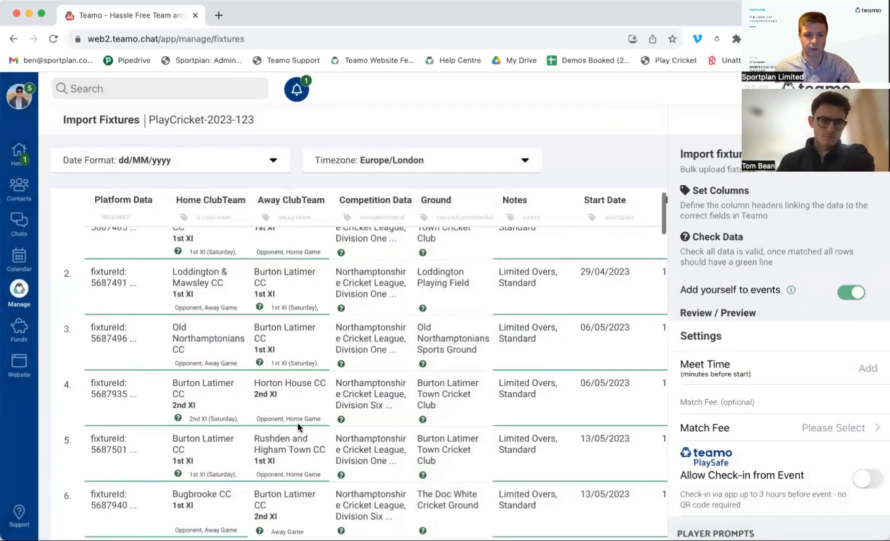
scroll(298, 426, down, 3)
click(260, 431)
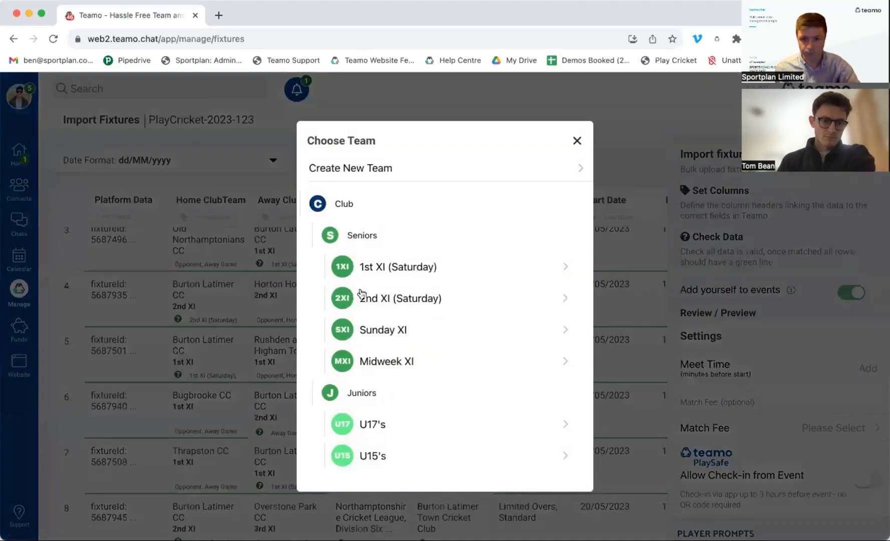
click(361, 293)
scroll(256, 408, down, 5)
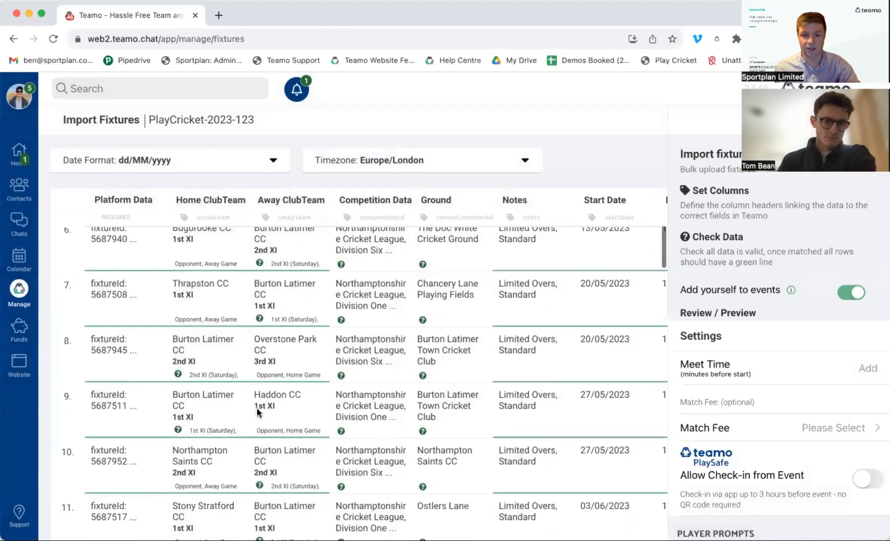
scroll(256, 408, up, 10)
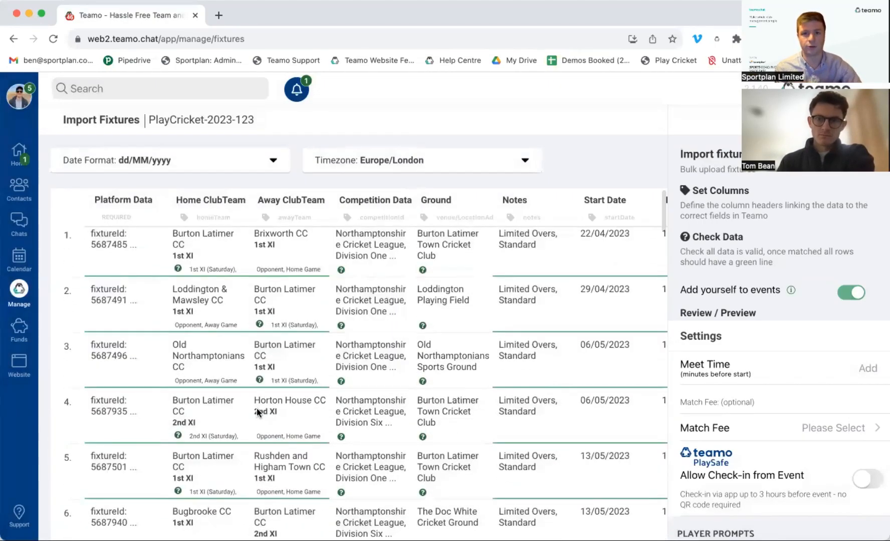
scroll(256, 408, up, 1)
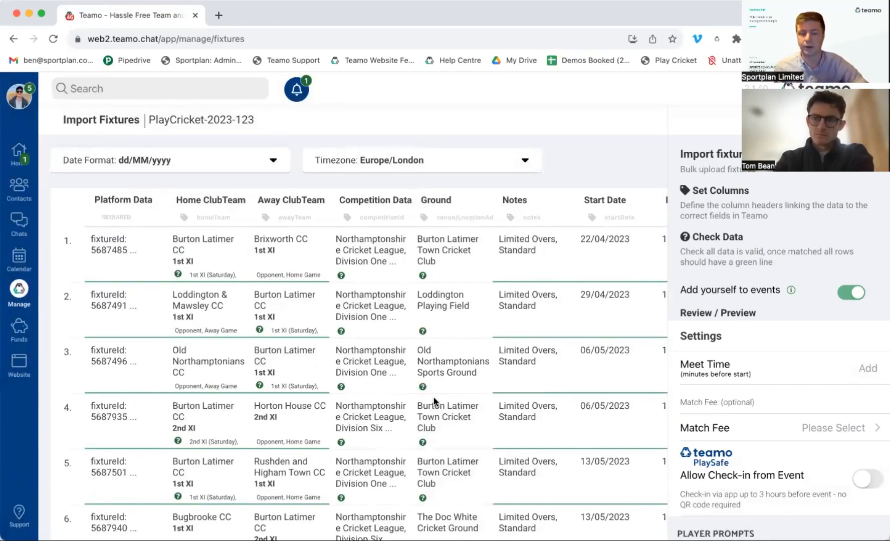
- Add the first fixture's Northamptonshire Cricket League division as a new competition of type League for 1st XI (Saturday)
click(341, 275)
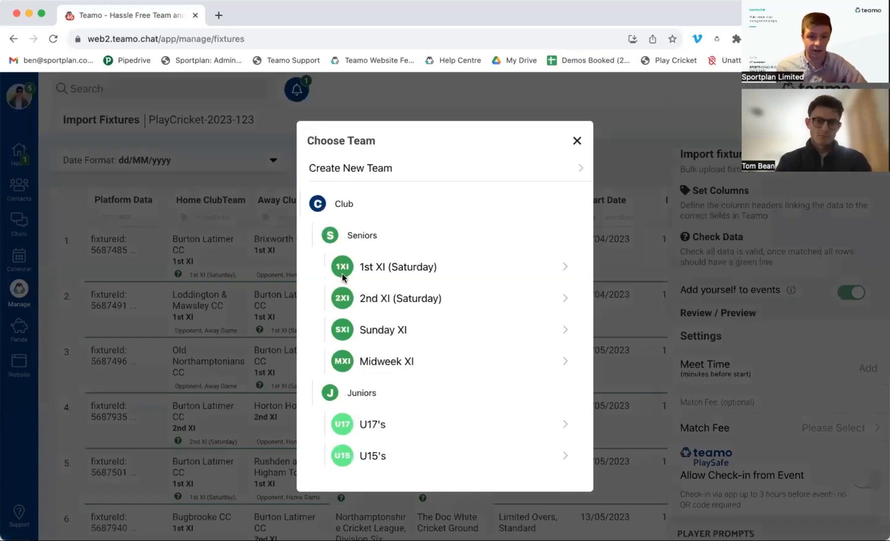
click(390, 268)
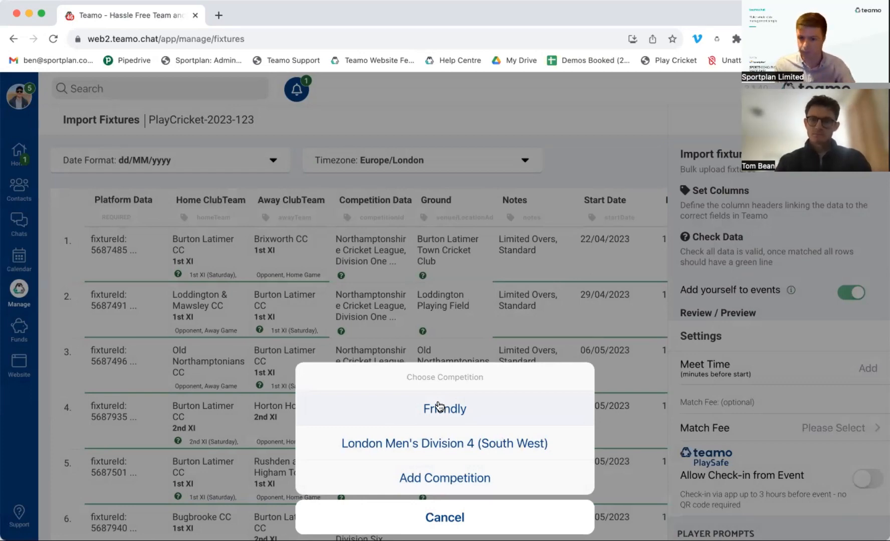
click(440, 481)
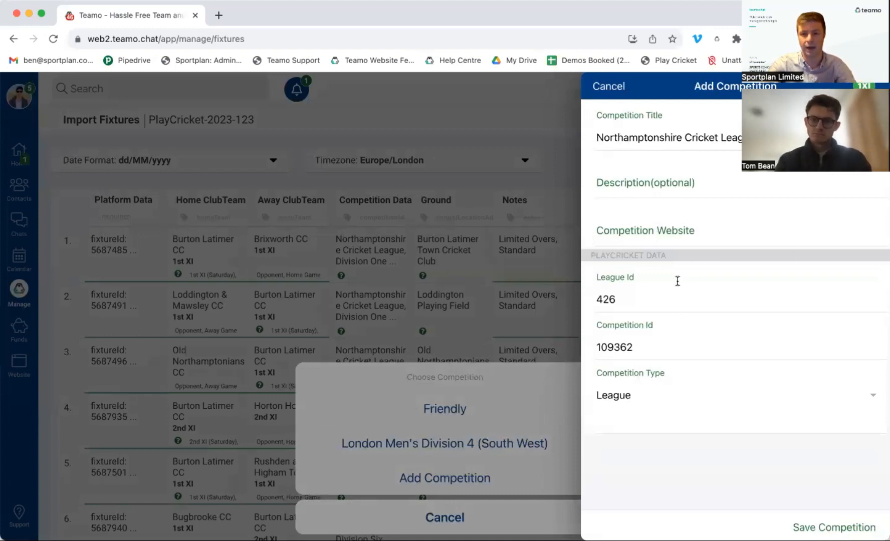
click(622, 396)
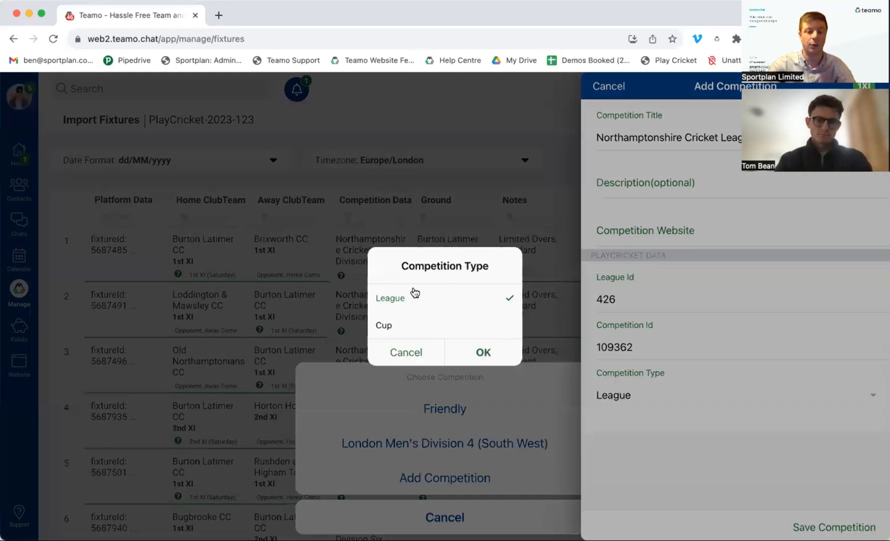
click(492, 358)
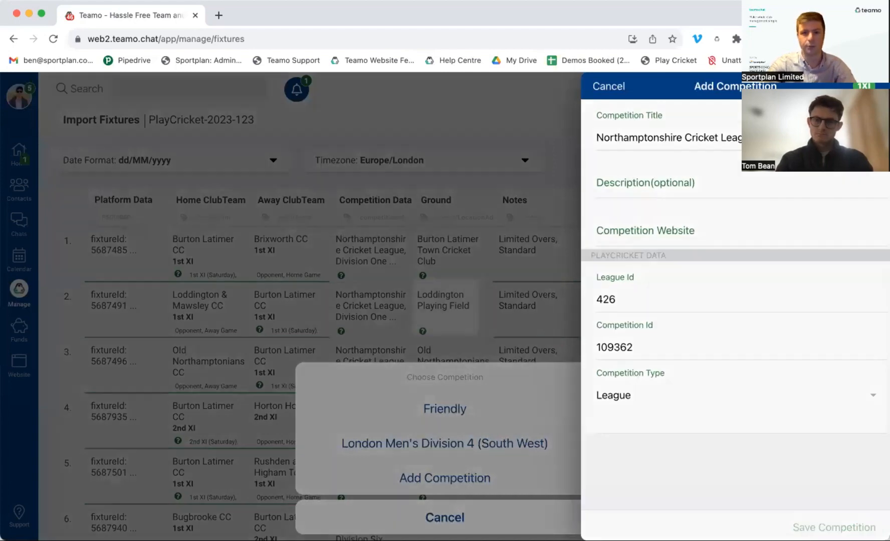
click(834, 527)
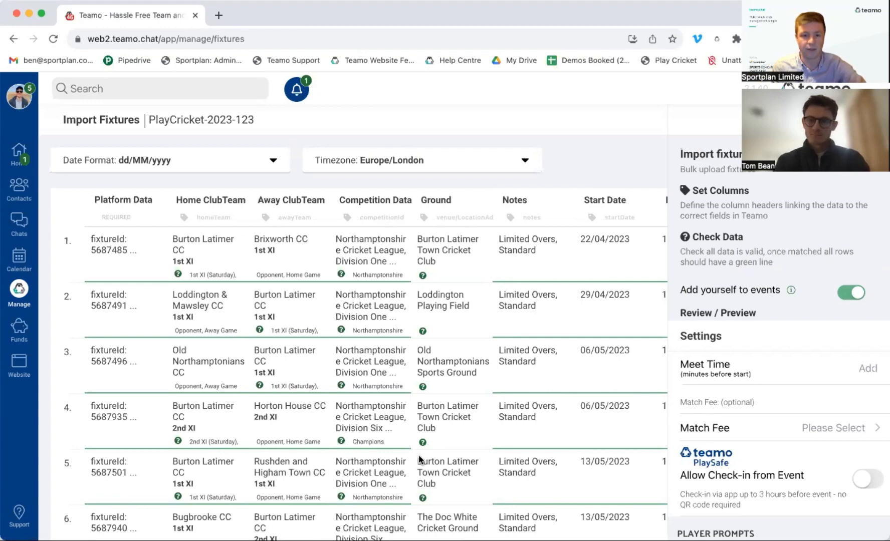
- Create a new location for the Burton Latimer Town Cricket Club ground and set its venue type to Home
click(422, 276)
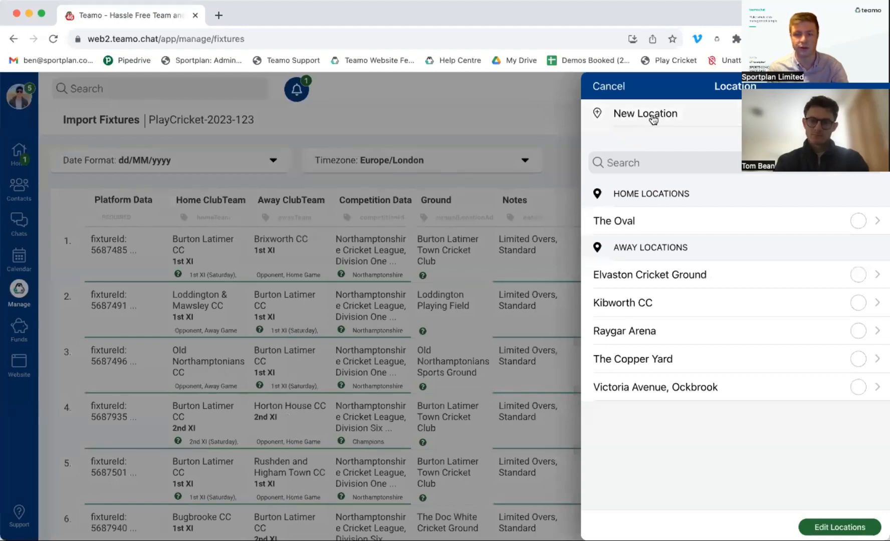
click(629, 119)
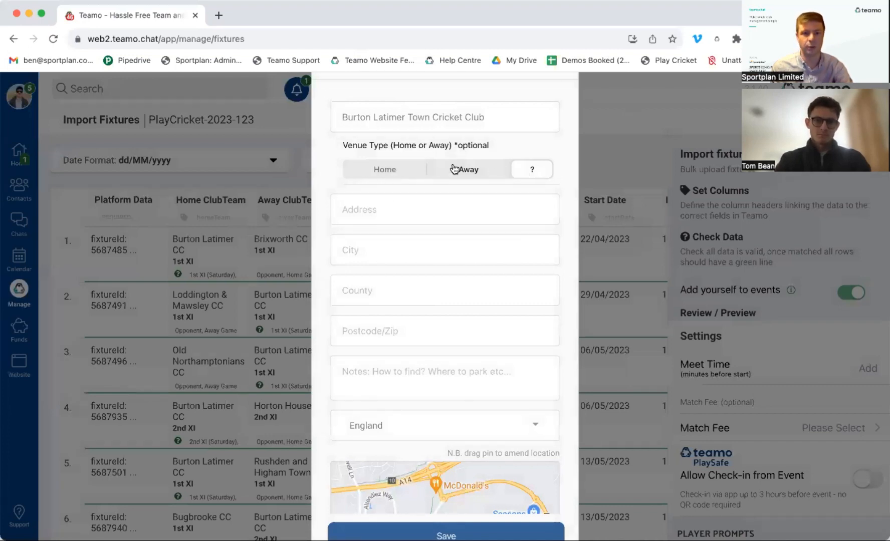
click(356, 172)
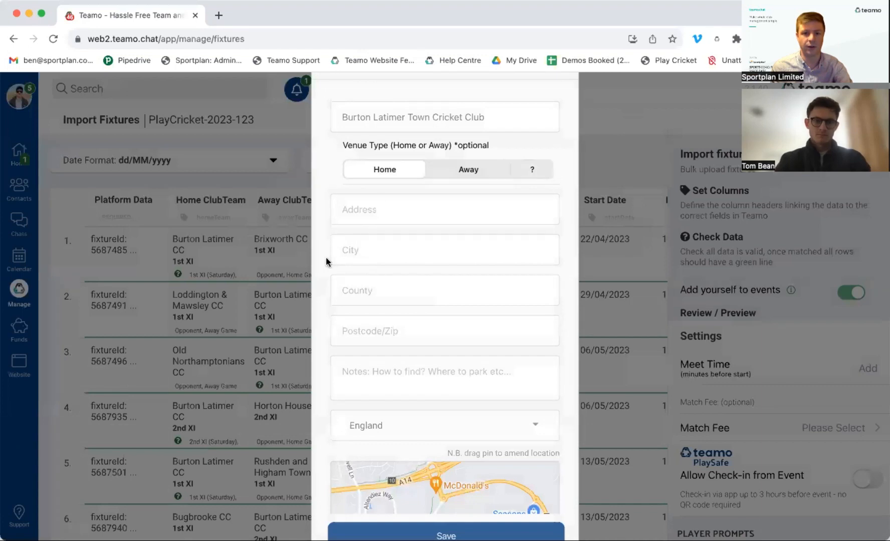
scroll(325, 257, down, 1)
scroll(325, 257, down, 5)
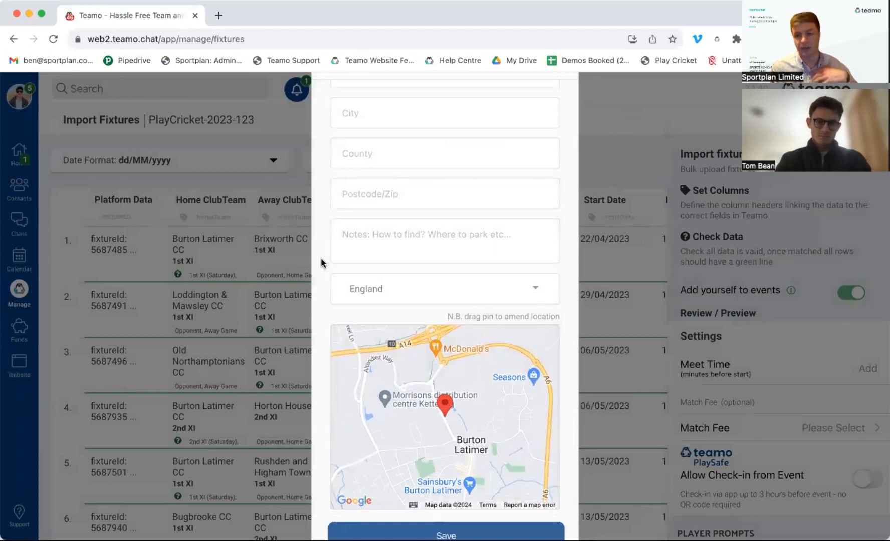
scroll(321, 263, up, 5)
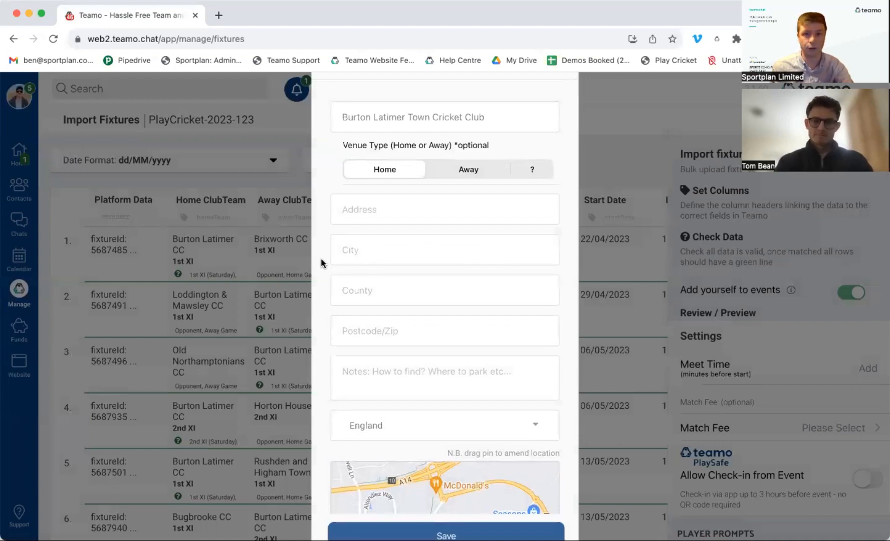
- Fill in the home ground's address by looking up its postcode, save the location and dismiss the Match All Data notice
click(380, 329)
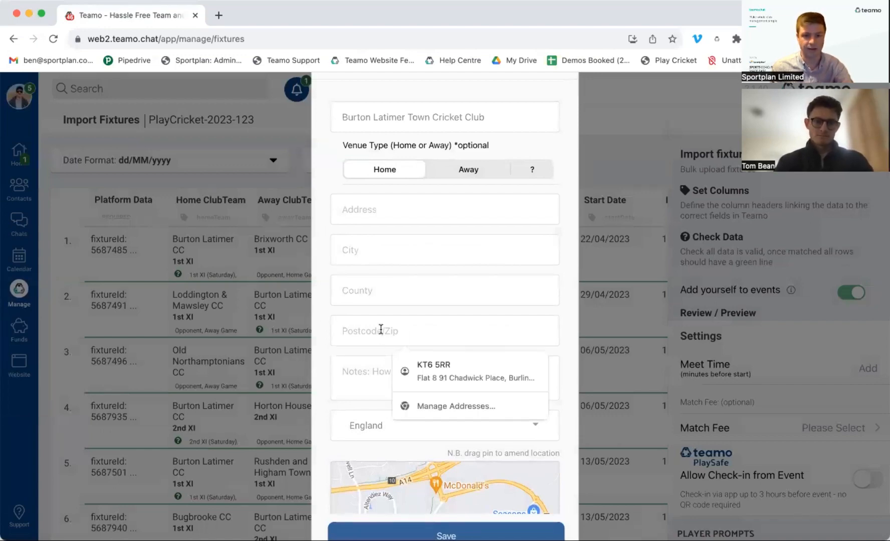
click(360, 373)
click(358, 329)
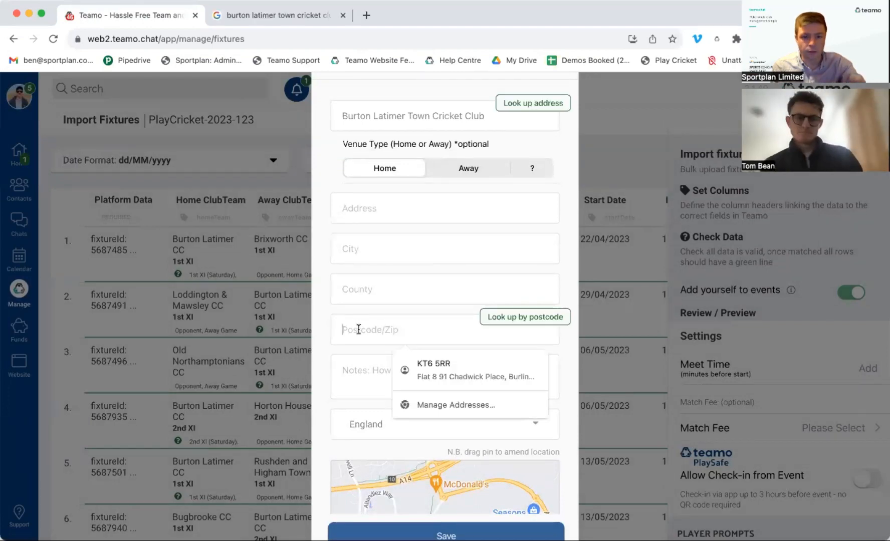
text(NN15 5LW)
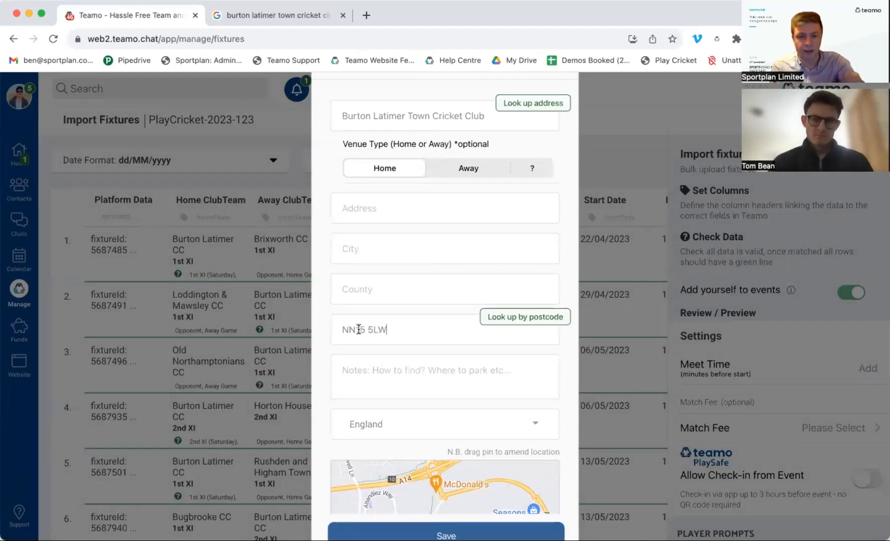
click(516, 318)
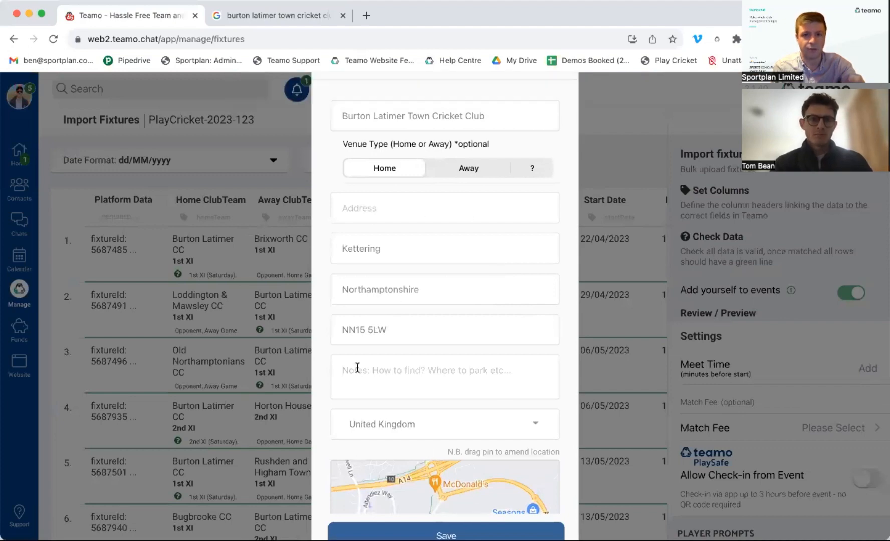
scroll(323, 387, down, 4)
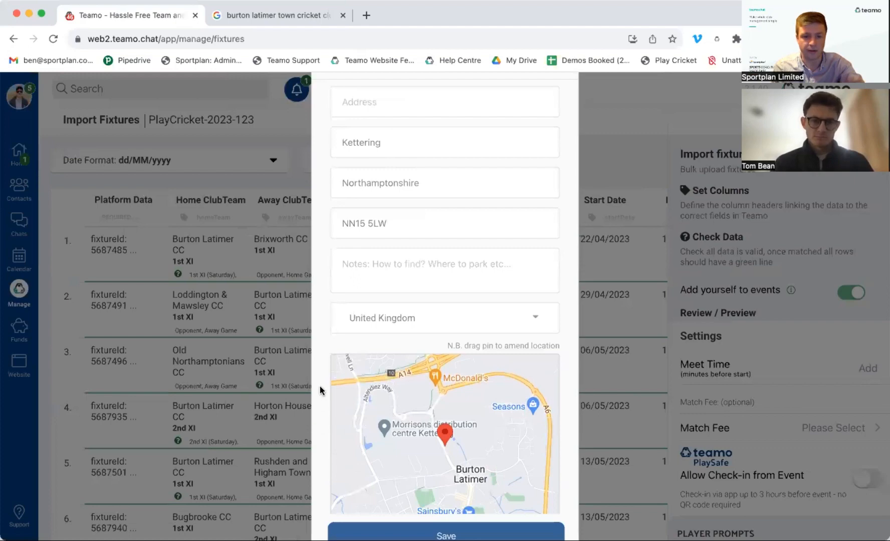
scroll(318, 332, up, 4)
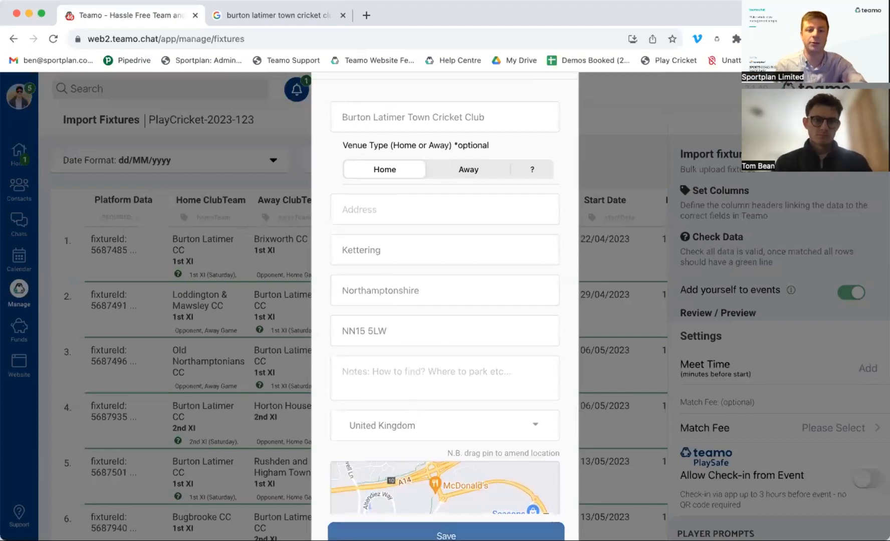
scroll(565, 438, down, 2)
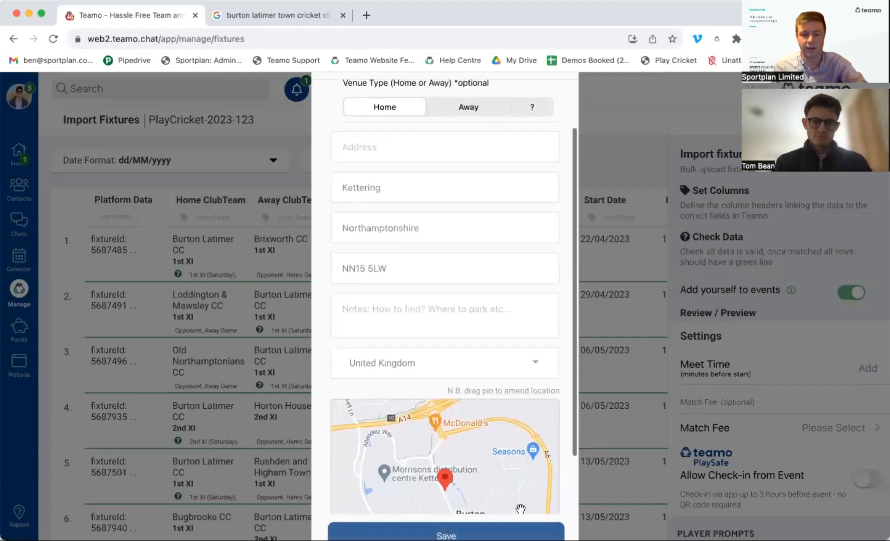
click(503, 534)
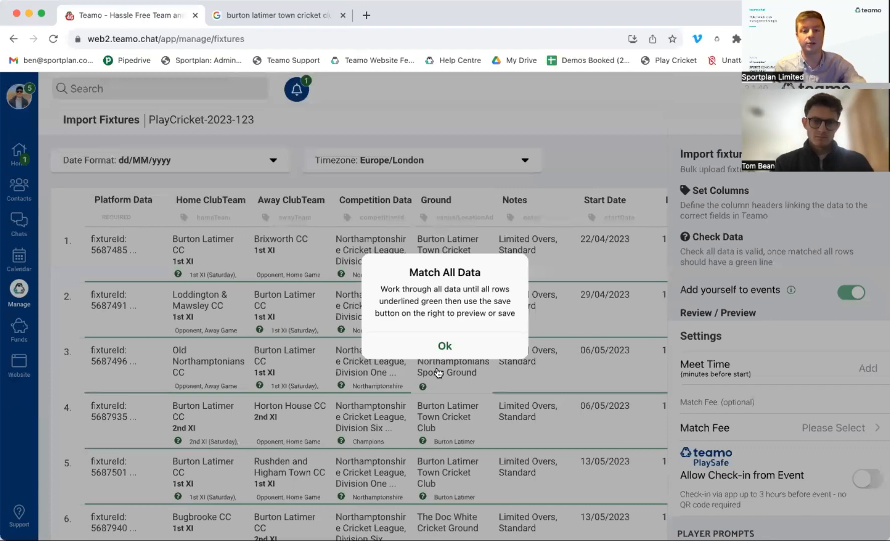
click(442, 345)
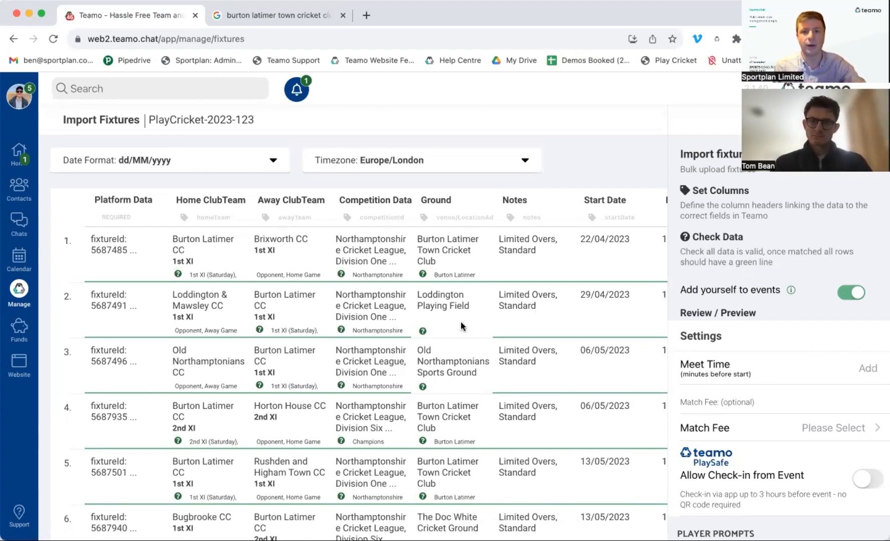
- Preview the 22/04/2023 home fixture against Brixworth CC and look over the match fee, check-in and player prompt settings
scroll(454, 327, right, 5)
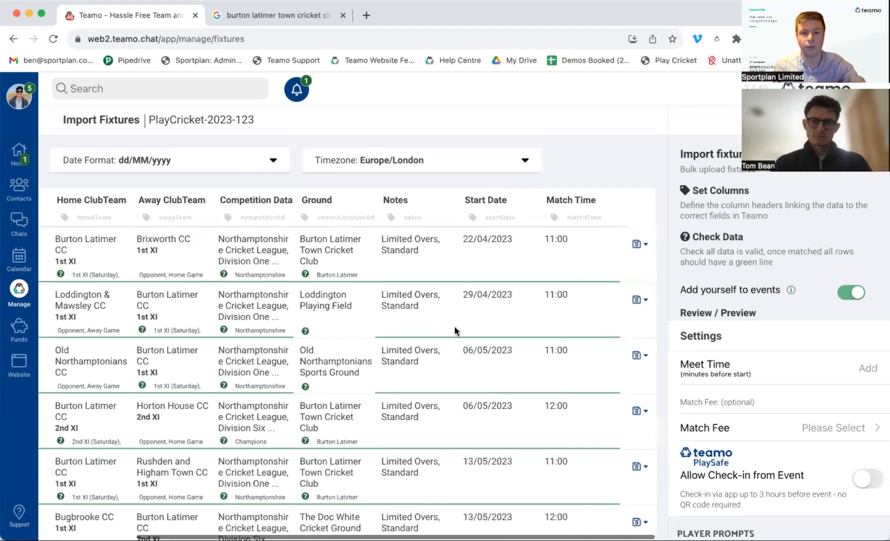
scroll(455, 326, left, 5)
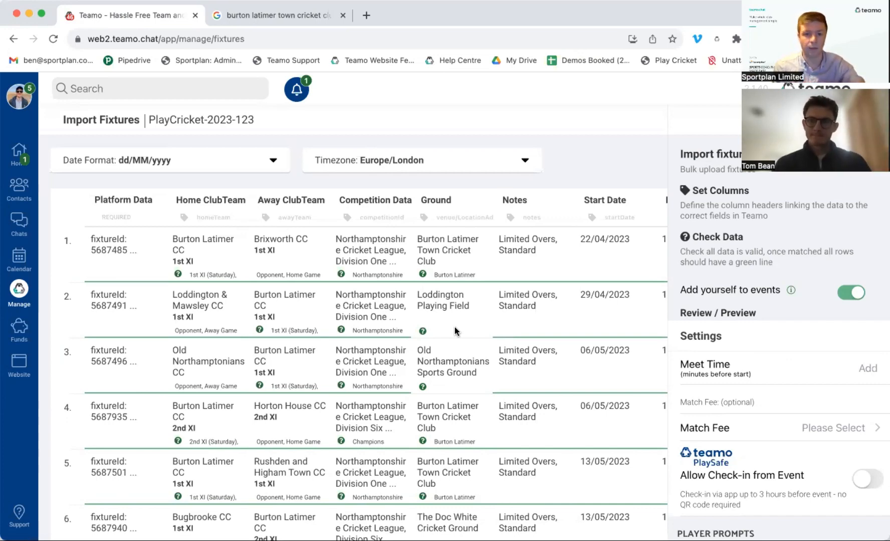
scroll(454, 327, right, 2)
scroll(455, 327, right, 3)
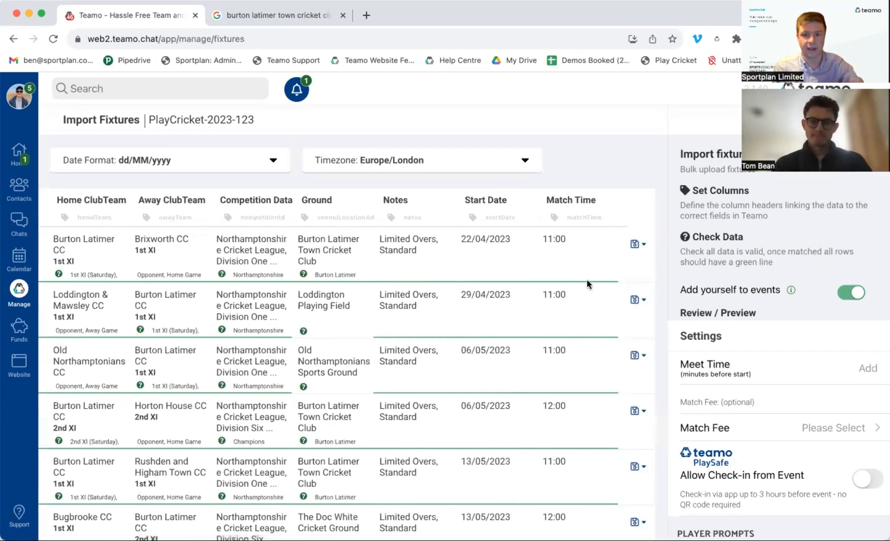
click(644, 245)
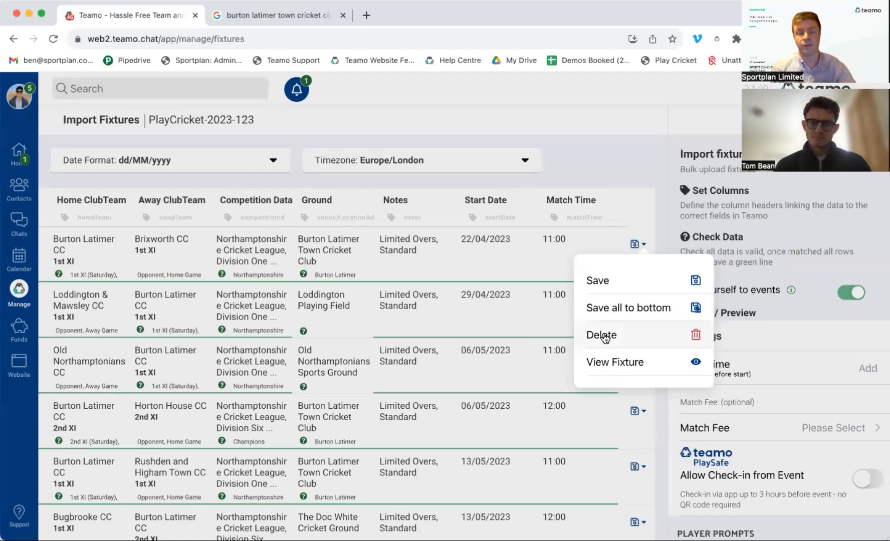
click(615, 364)
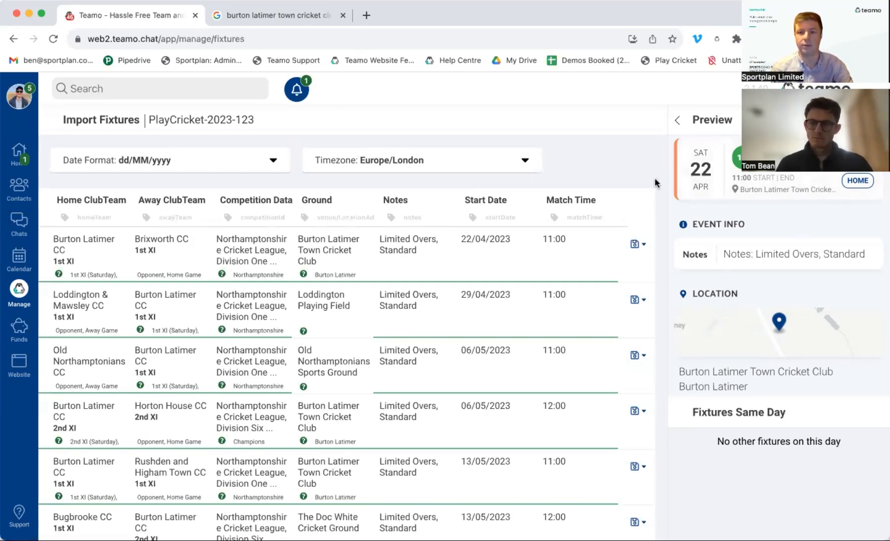
click(677, 120)
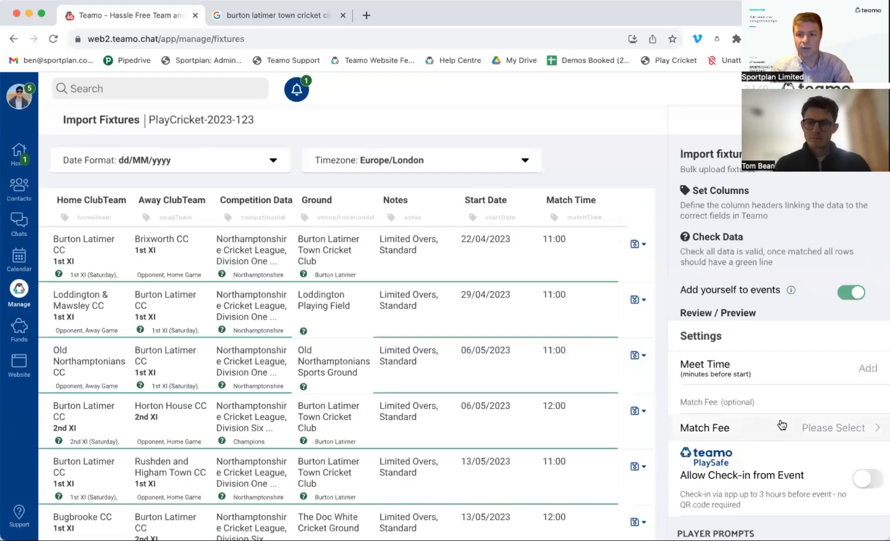
scroll(782, 425, down, 2)
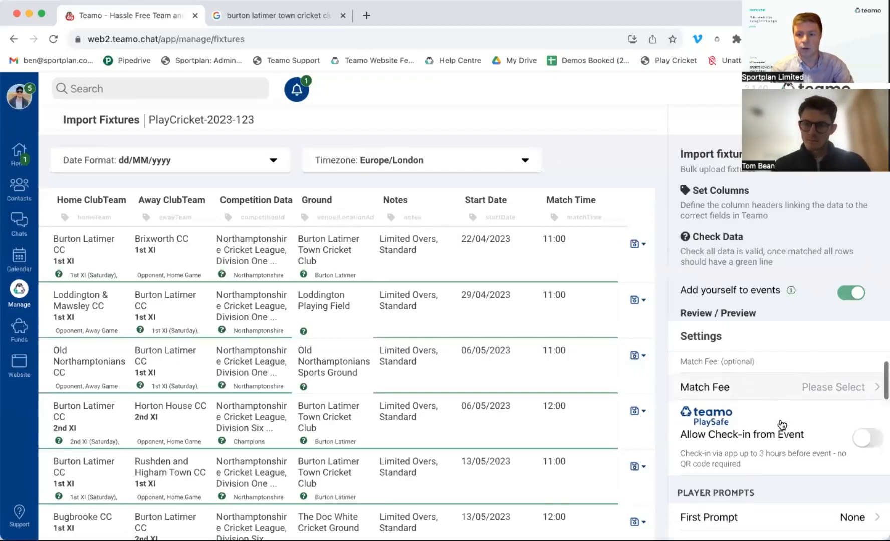
scroll(781, 425, up, 2)
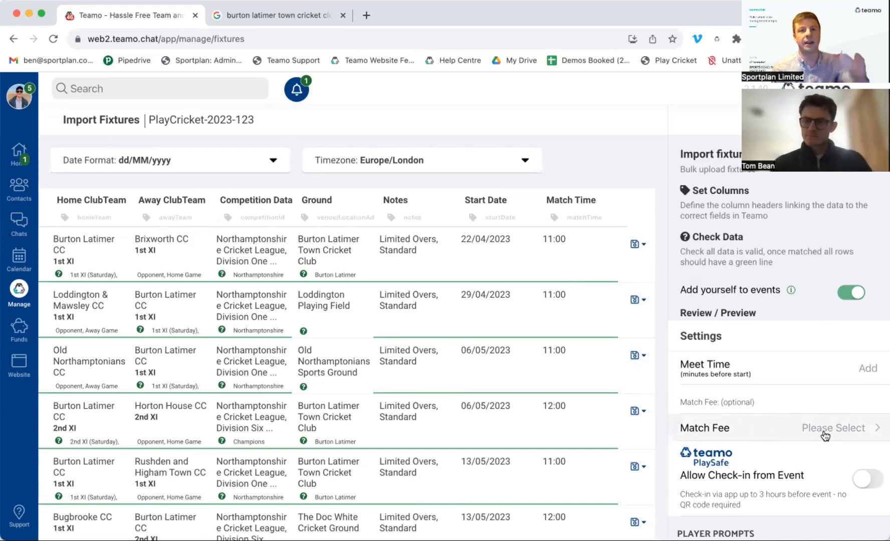
- Look through the remaining fixture settings, covering availability deadline, manager notifications, selection confirmation, availability notes, draft event and publish options
scroll(825, 436, down, 5)
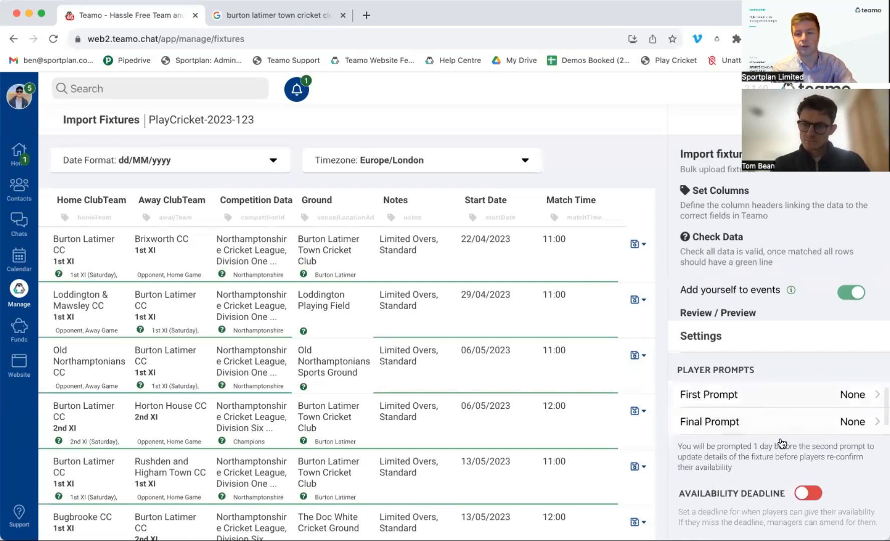
scroll(812, 429, down, 3)
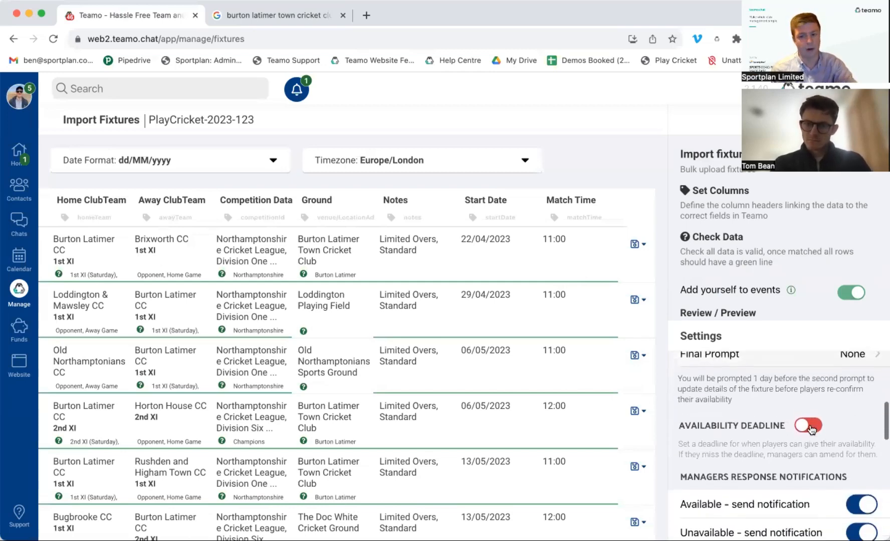
scroll(809, 424, down, 1)
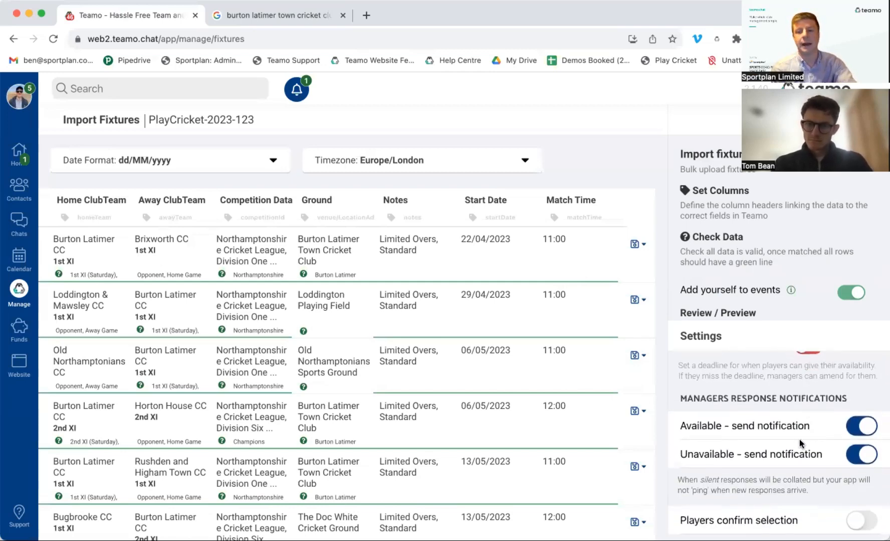
scroll(789, 473, down, 5)
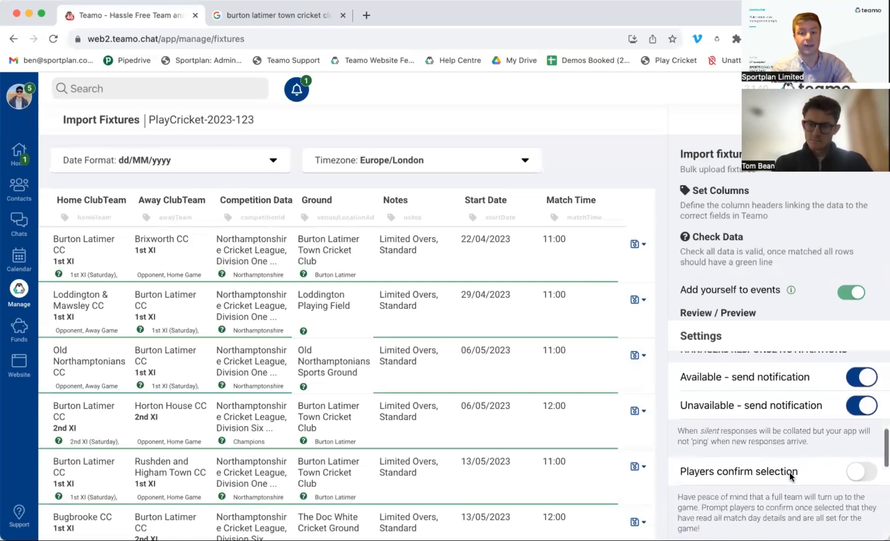
scroll(790, 474, down, 6)
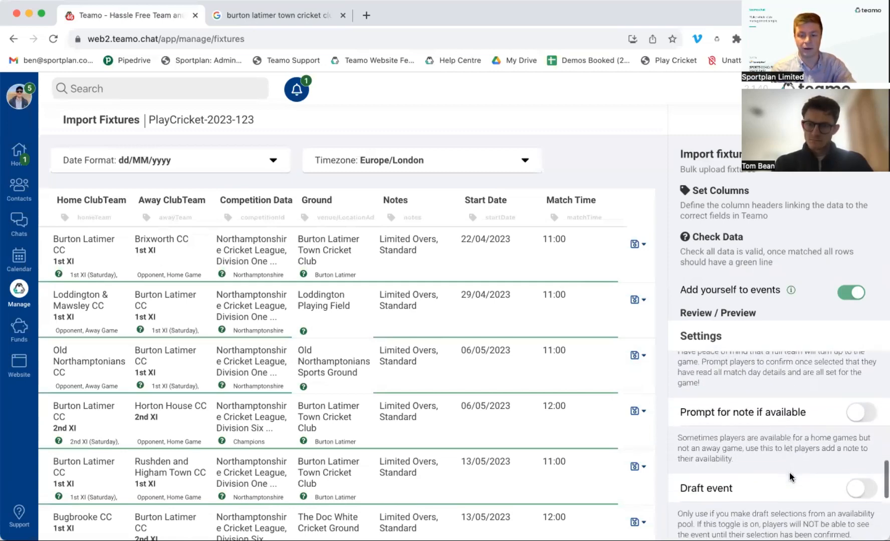
scroll(789, 472, down, 5)
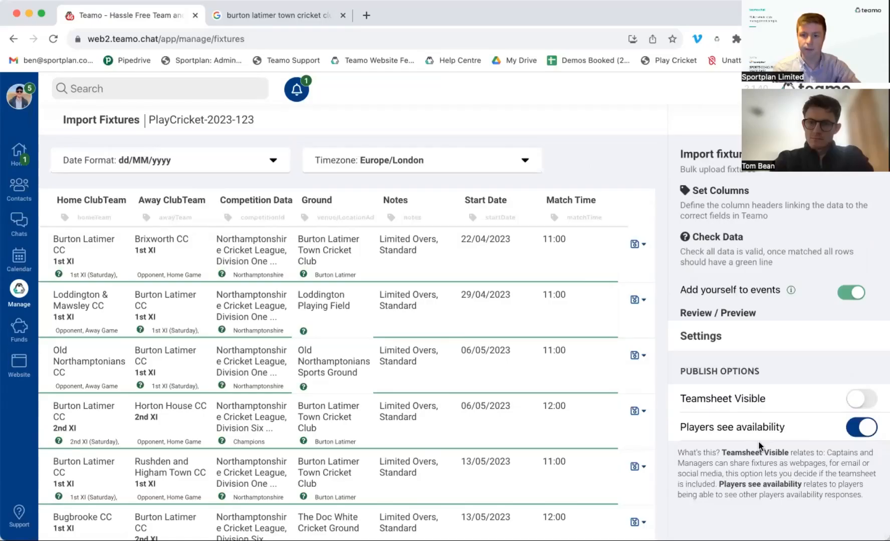
scroll(757, 441, up, 5)
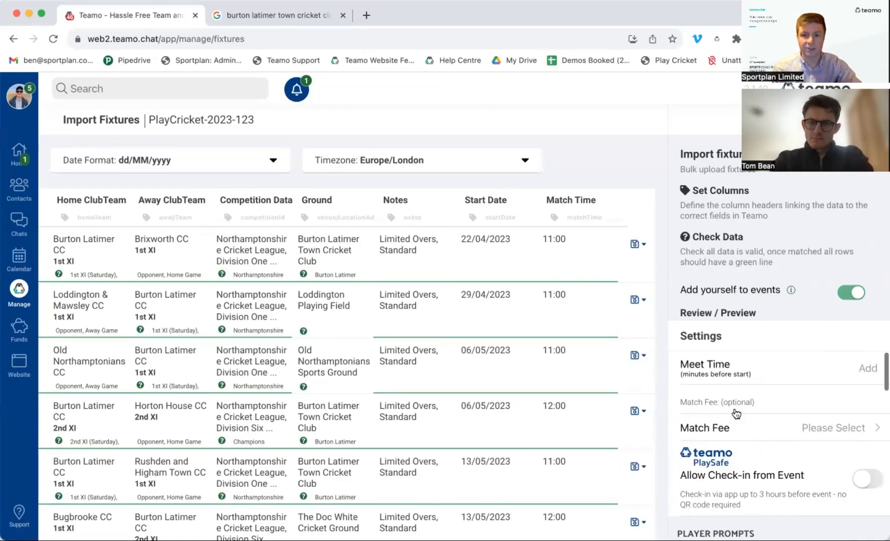
- Save the 22/04/2023 1st XI home fixture against Brixworth CC and look over the other fixture rows in the import list
click(641, 246)
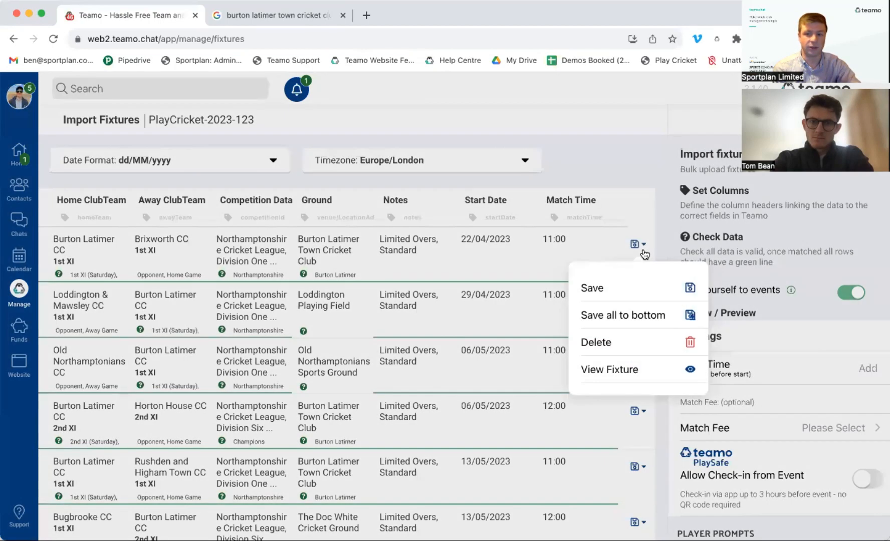
click(628, 292)
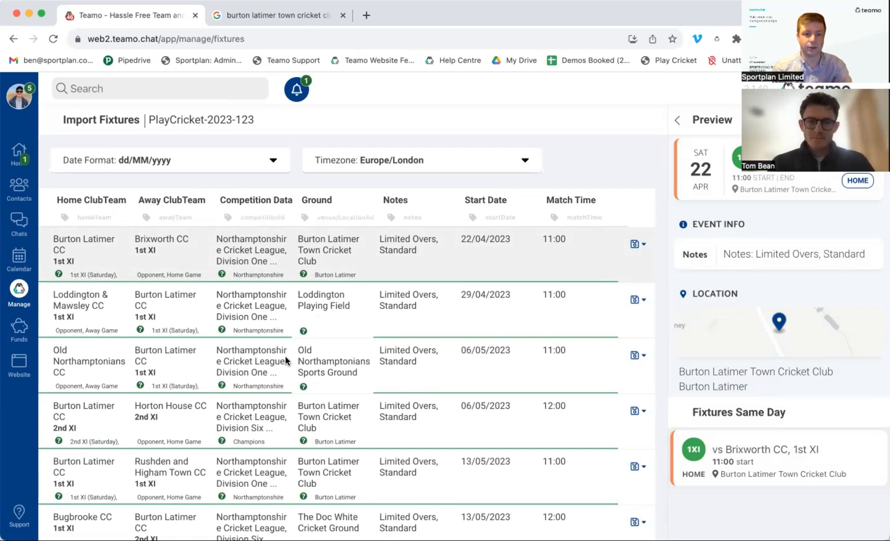
scroll(312, 398, down, 4)
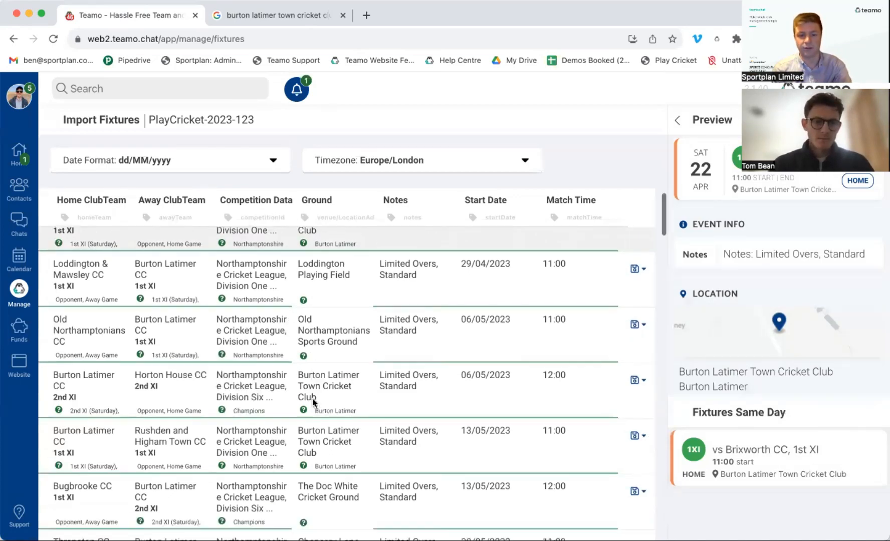
scroll(312, 397, down, 6)
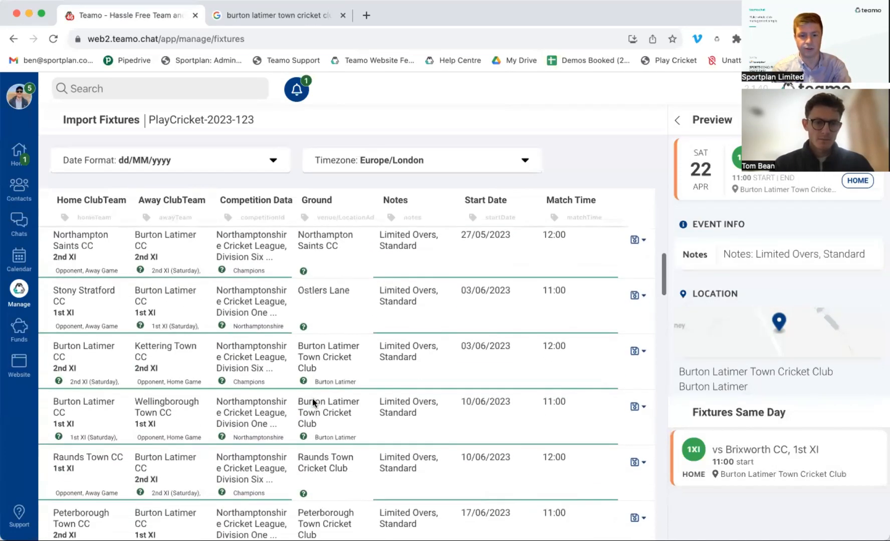
scroll(312, 398, up, 12)
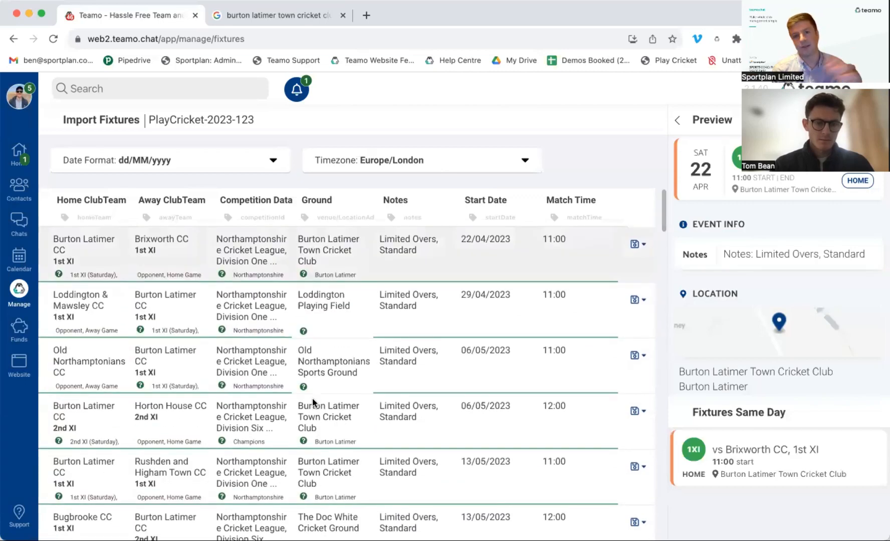